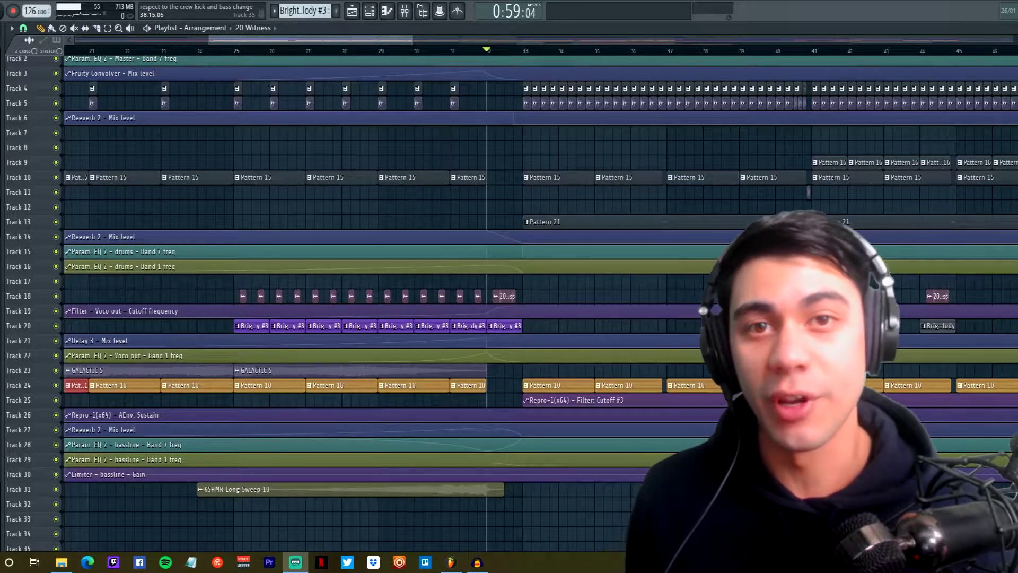
- Play the full arrangement through the vocal break around bar 32 into the drop
{"action": "scroll", "coordinate": [397, 440], "scroll_direction": "up", "scroll_amount": 5}
{"action": "key", "text": "space"}
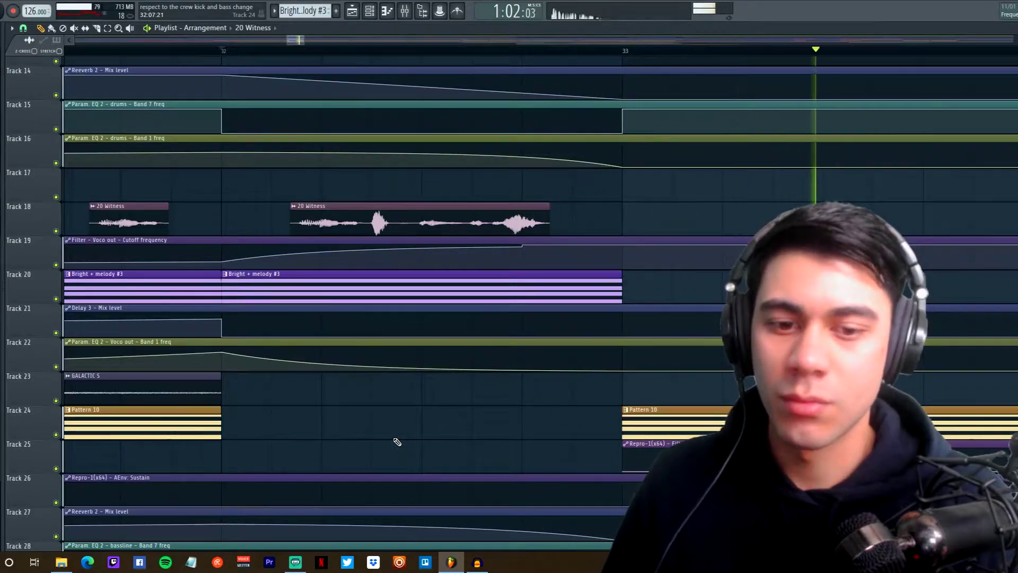
{"action": "key", "text": "space"}
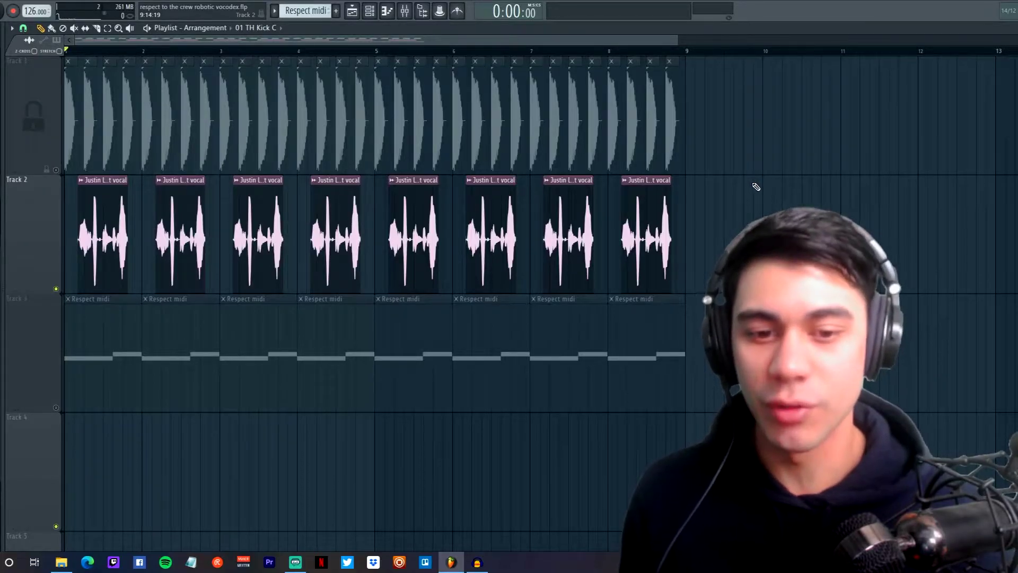
- Play the robotic vocal project's vocal and kick loop from the start of the playlist
{"action": "key", "text": "space"}
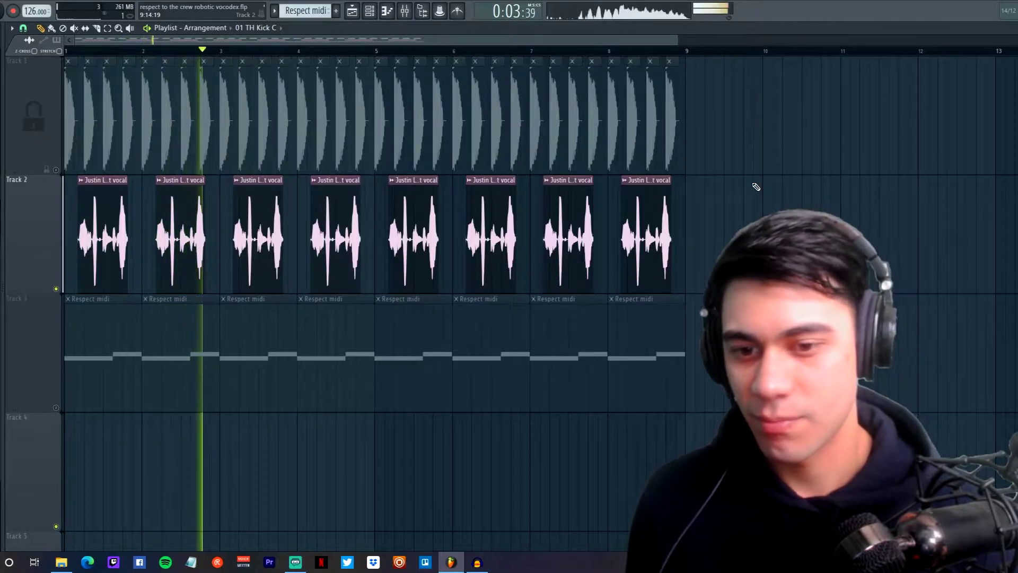
{"action": "key", "text": "space"}
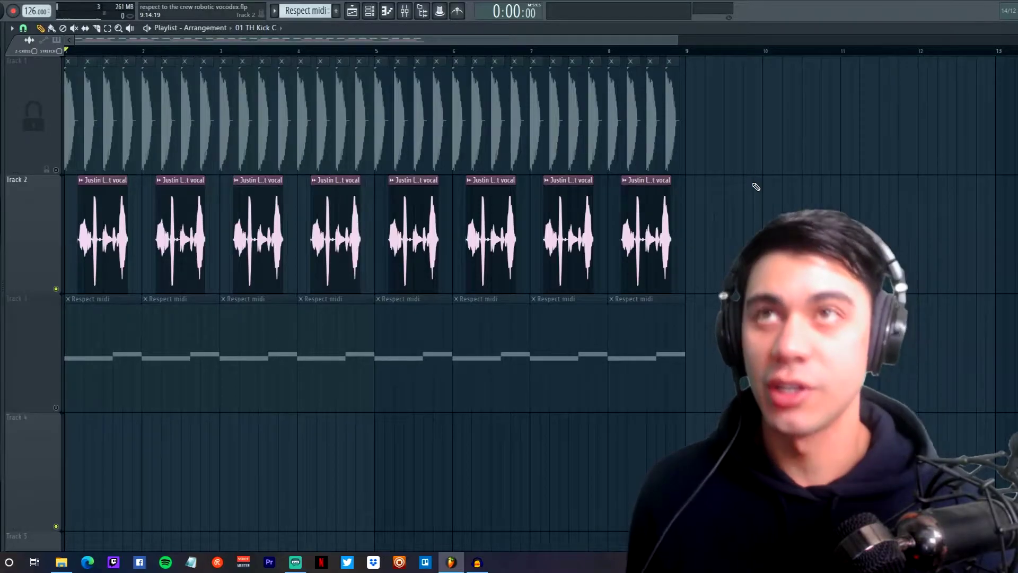
- Open the mixer and the vocal clip's channel settings, and route the vocal to mixer track 1
{"action": "left_click", "coordinate": [337, 238]}
{"action": "key", "text": "F9"}
{"action": "left_click_drag", "start_coordinate": [257, 212], "coordinate": [338, 207]}
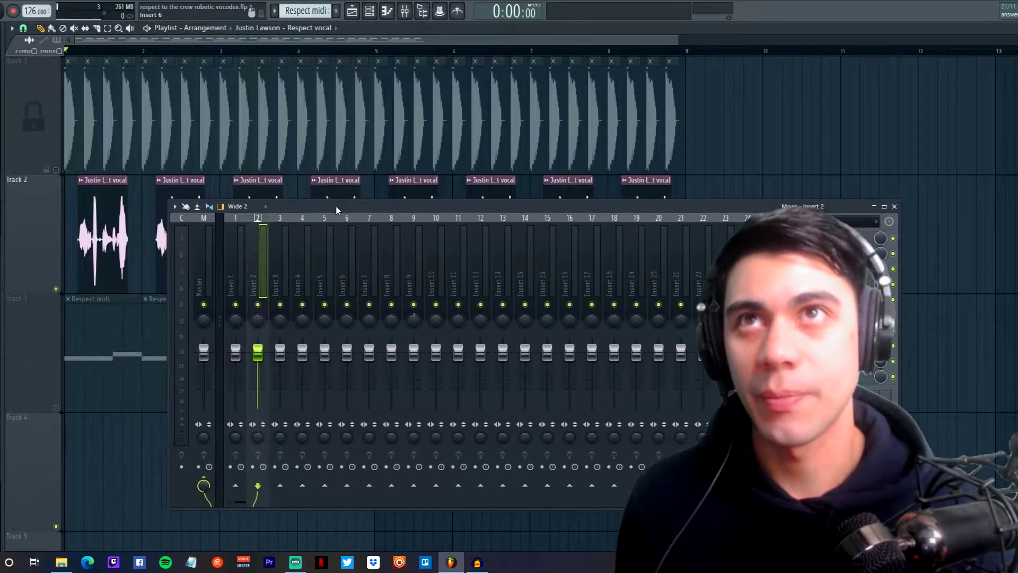
{"action": "double_click", "coordinate": [338, 180]}
{"action": "scroll", "coordinate": [350, 149], "scroll_direction": "down", "scroll_amount": 1}
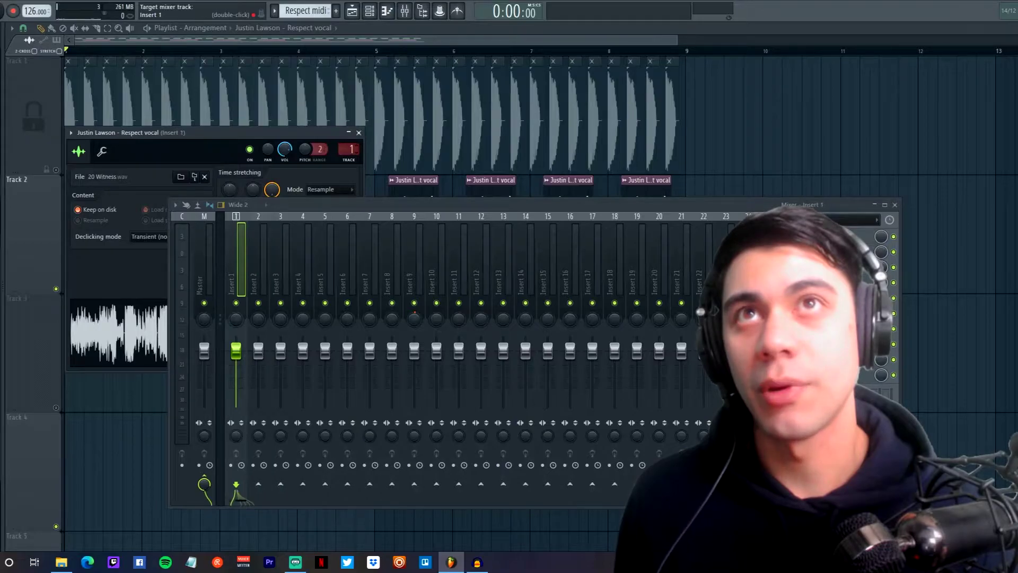
- Rename mixer track 1 as vocal, and close the vocal's channel settings and the mixer
{"action": "right_click", "coordinate": [246, 214]}
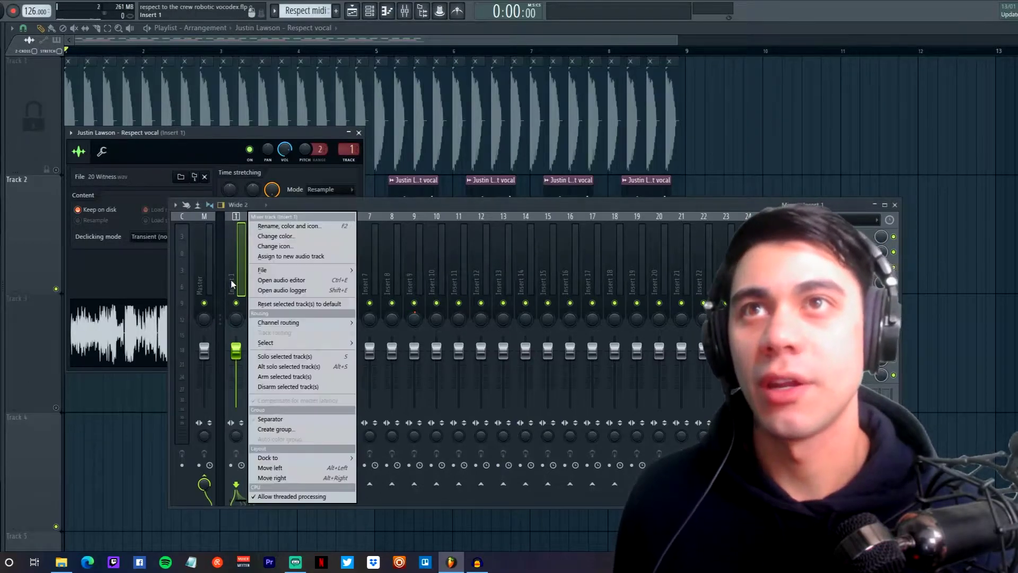
{"action": "left_click", "coordinate": [254, 227]}
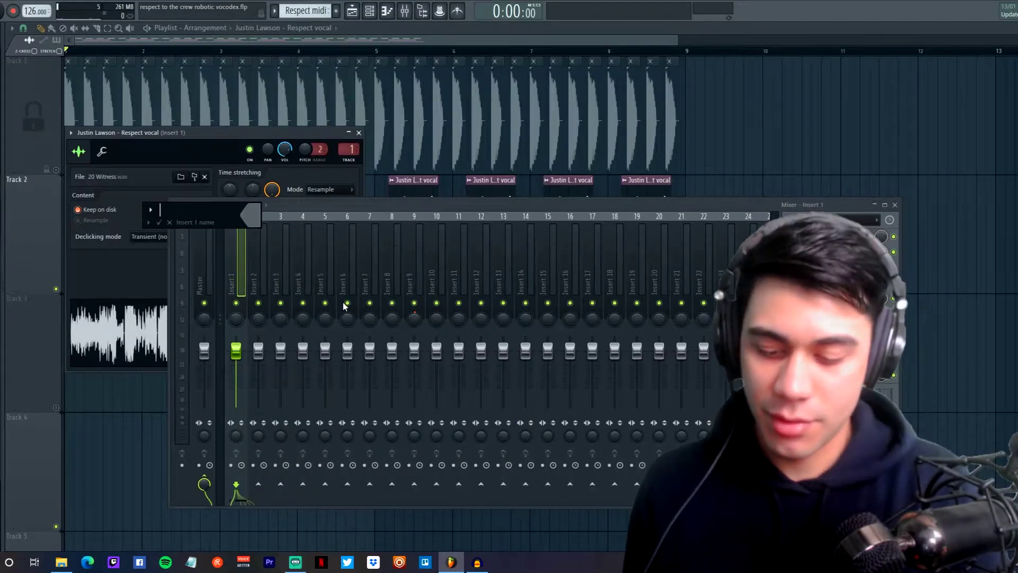
{"action": "key", "text": "Escape"}
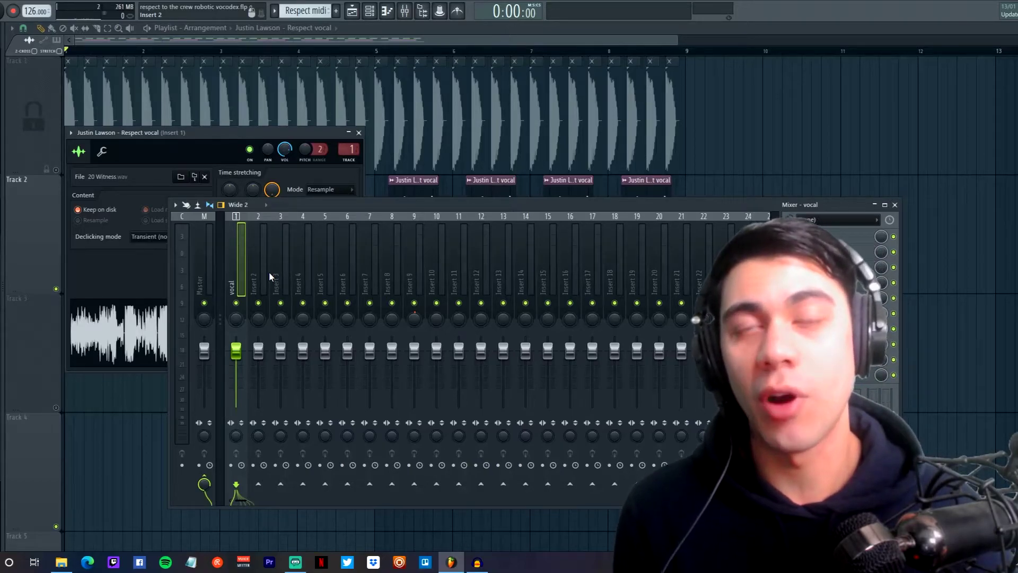
{"action": "left_click", "coordinate": [101, 422]}
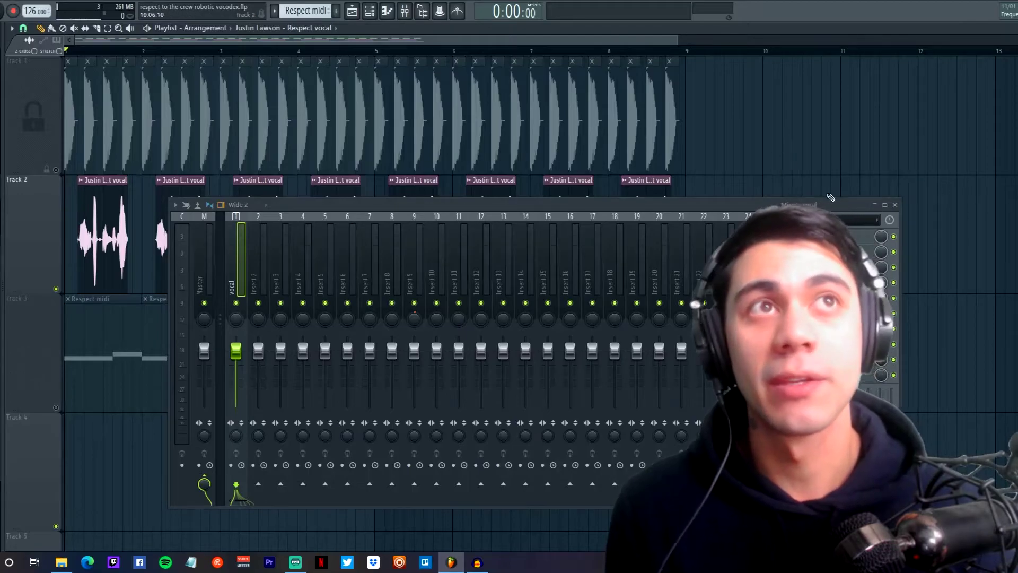
{"action": "key", "text": "F9"}
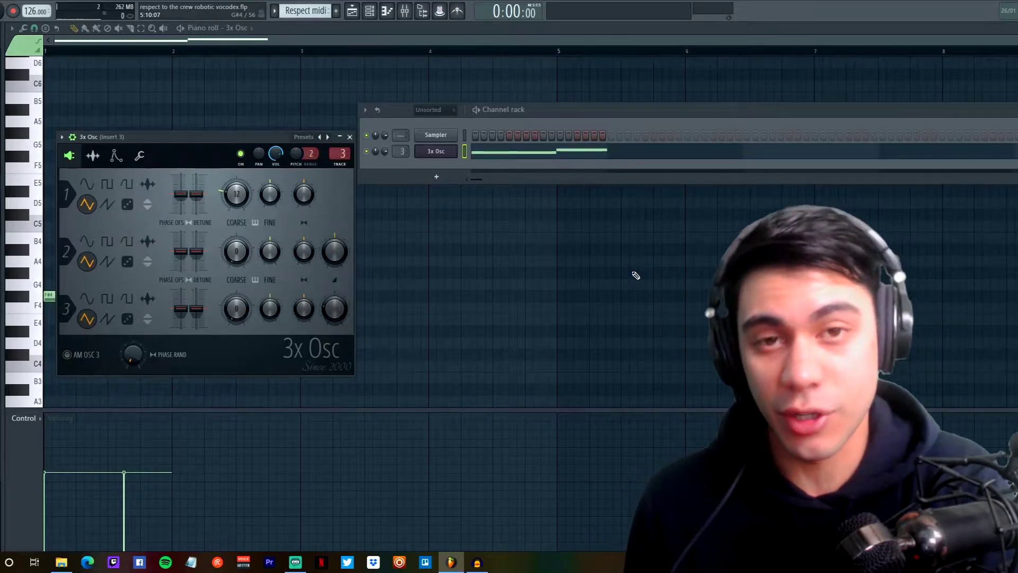
- Select the F#4 and G4 notes in the 3x Osc piano roll
{"action": "left_click", "coordinate": [636, 275]}
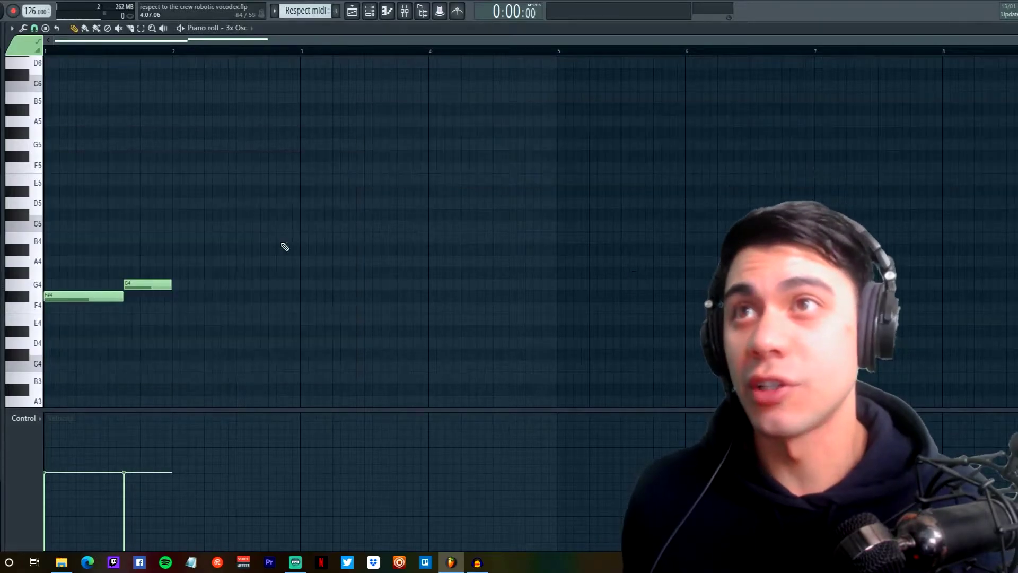
{"action": "left_click_drag", "start_coordinate": [81, 266], "coordinate": [164, 336]}
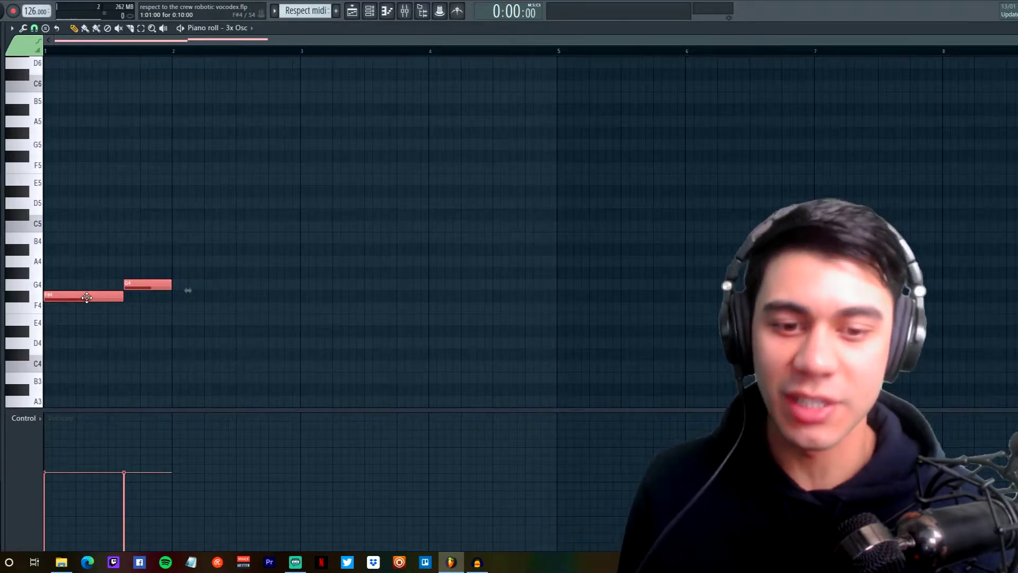
- Open the 3x Osc channel from the channel rack and route it to mixer track 2
{"action": "left_click", "coordinate": [370, 11]}
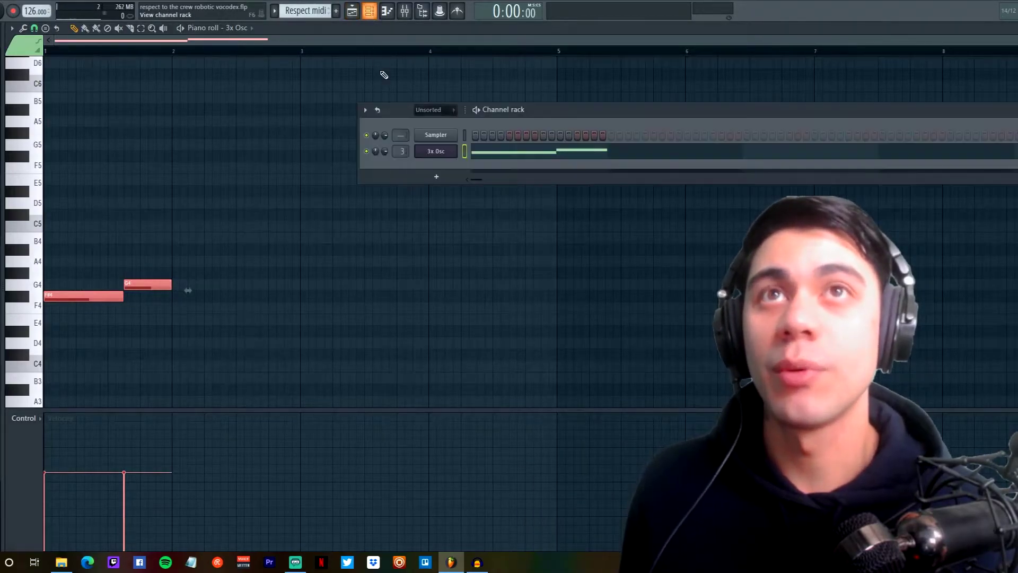
{"action": "left_click", "coordinate": [436, 151]}
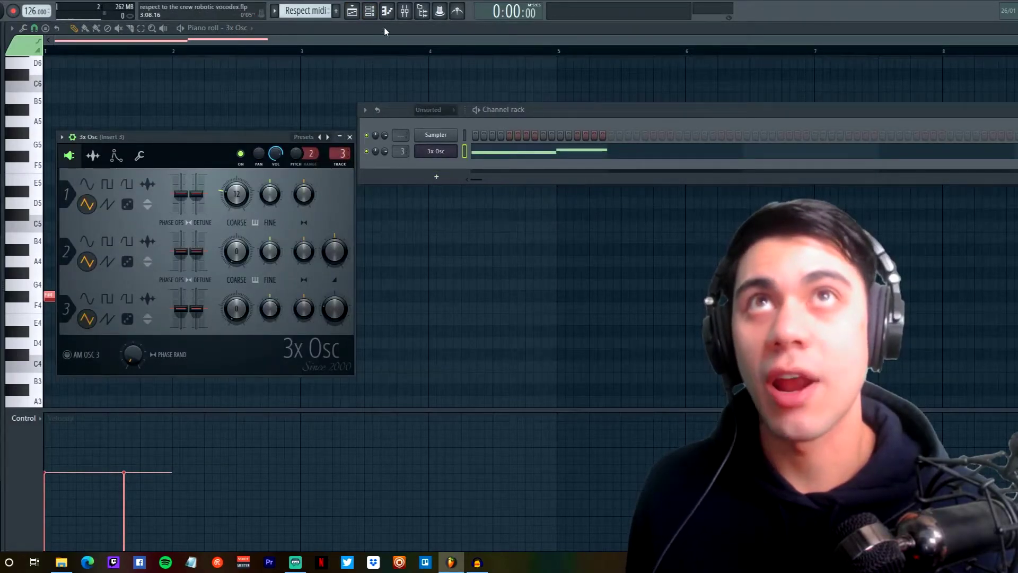
{"action": "double_click", "coordinate": [341, 154]}
{"action": "scroll", "coordinate": [341, 154], "scroll_direction": "down", "scroll_amount": 1}
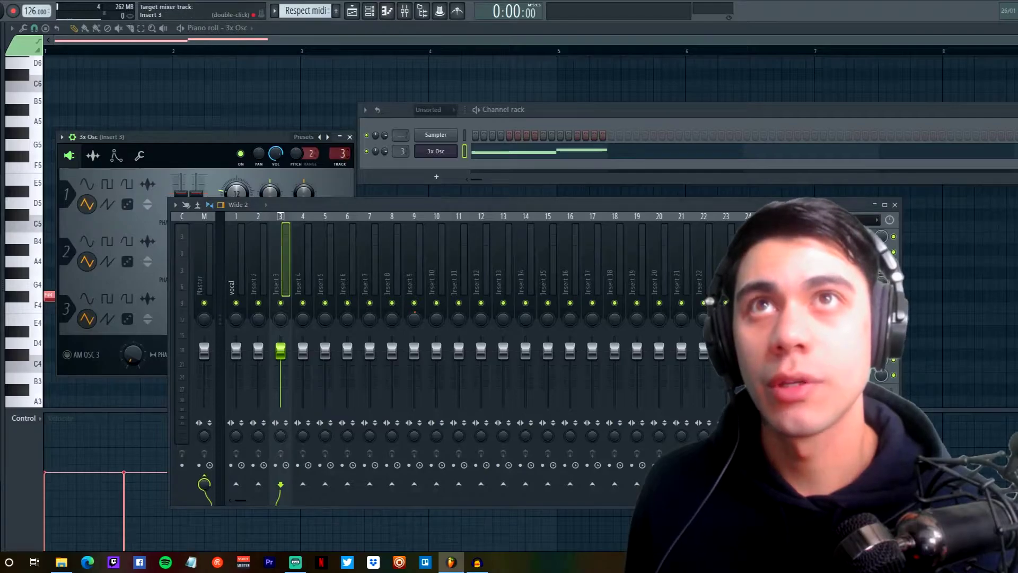
- Rename mixer track 2 as synth
{"action": "right_click", "coordinate": [262, 285]}
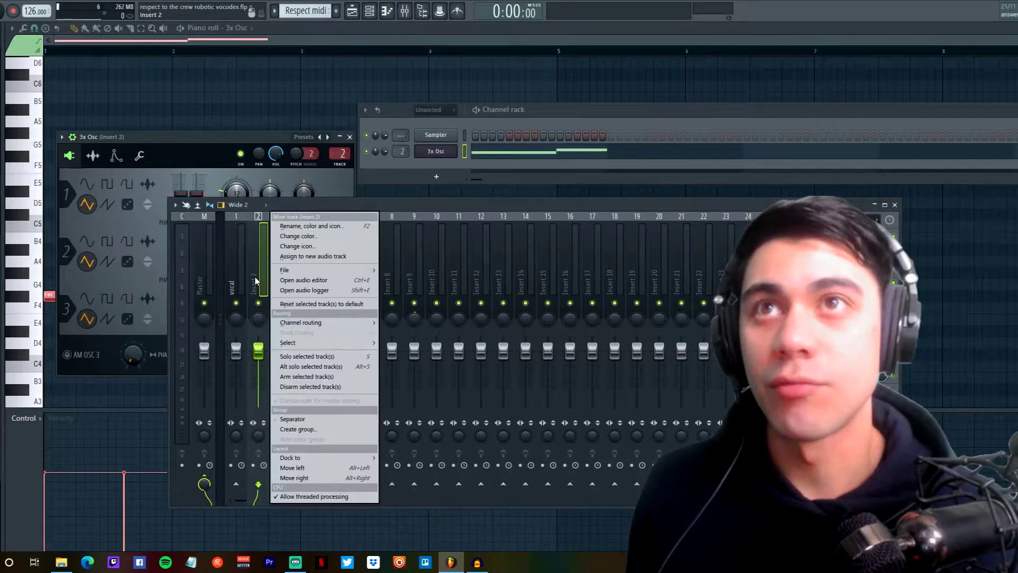
{"action": "left_click", "coordinate": [308, 225]}
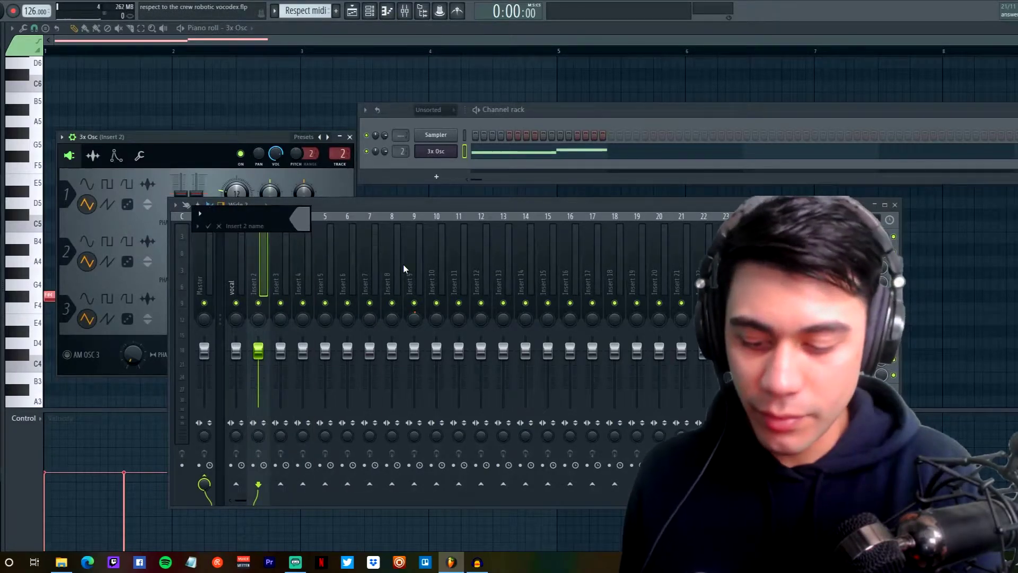
{"action": "type", "text": "synth"}
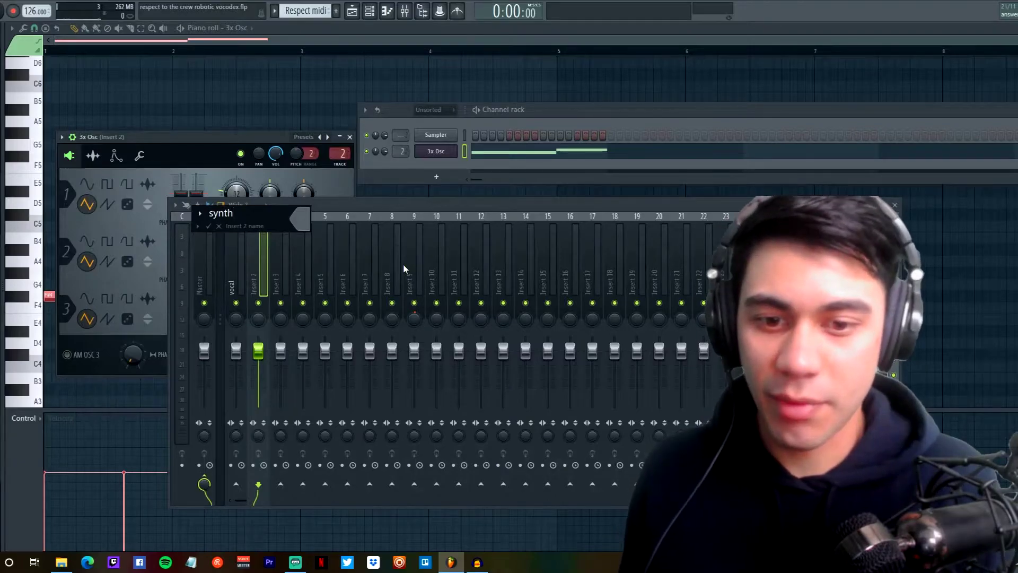
{"action": "key", "text": "Return"}
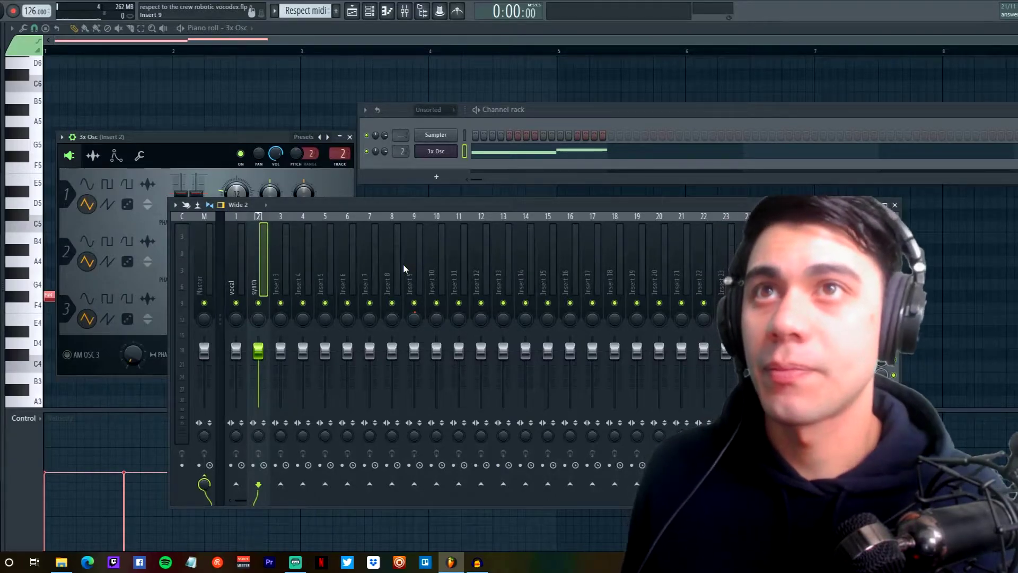
- Load the Vocodex effect into the first effect slot of mixer track 3
{"action": "left_click", "coordinate": [276, 285]}
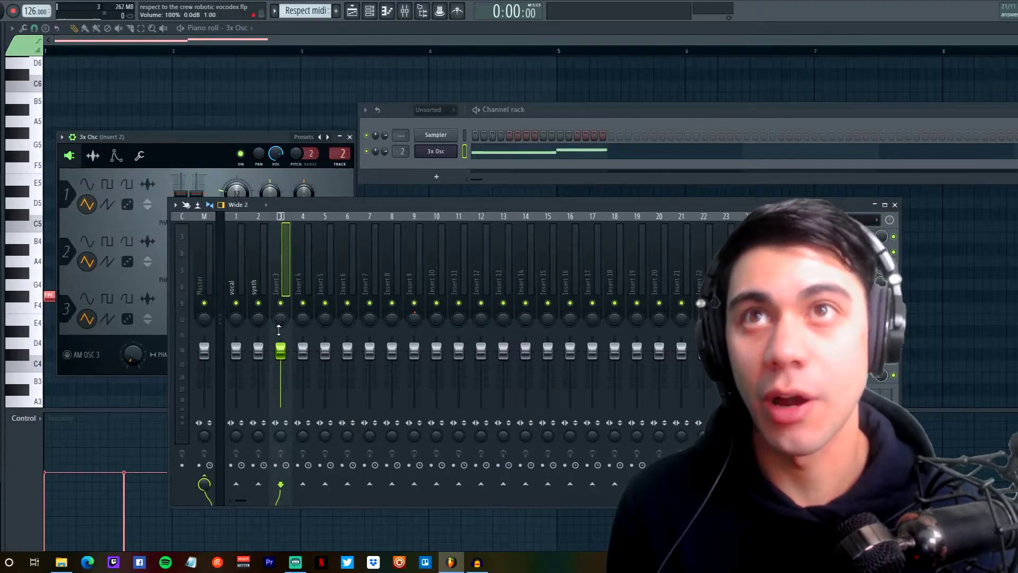
{"action": "left_click", "coordinate": [790, 236]}
{"action": "mouse_move", "coordinate": [803, 251]}
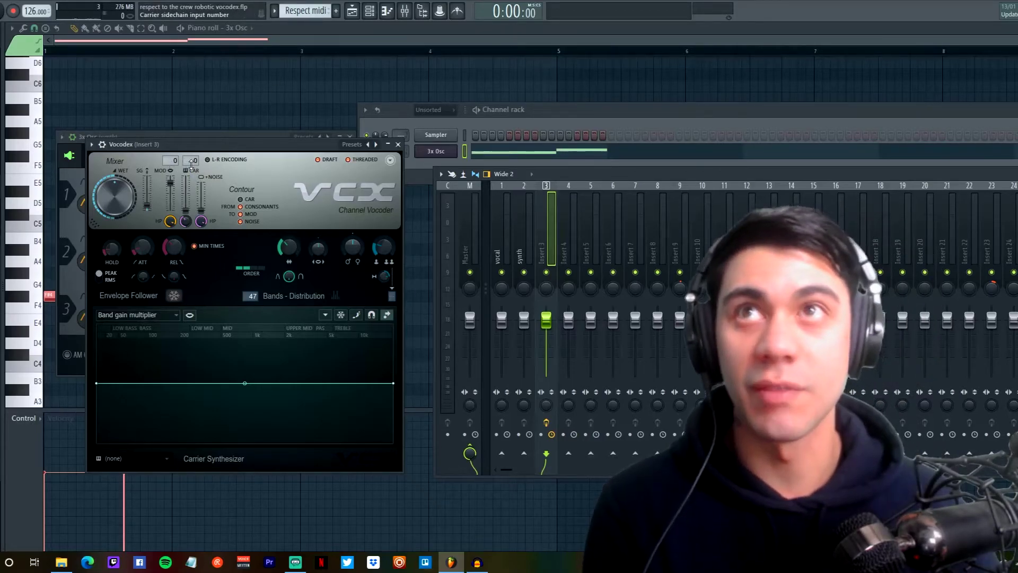
- Rename mixer track 3, which holds the Vocodex effect, as vocodex
{"action": "left_click_drag", "start_coordinate": [615, 174], "coordinate": [324, 193]}
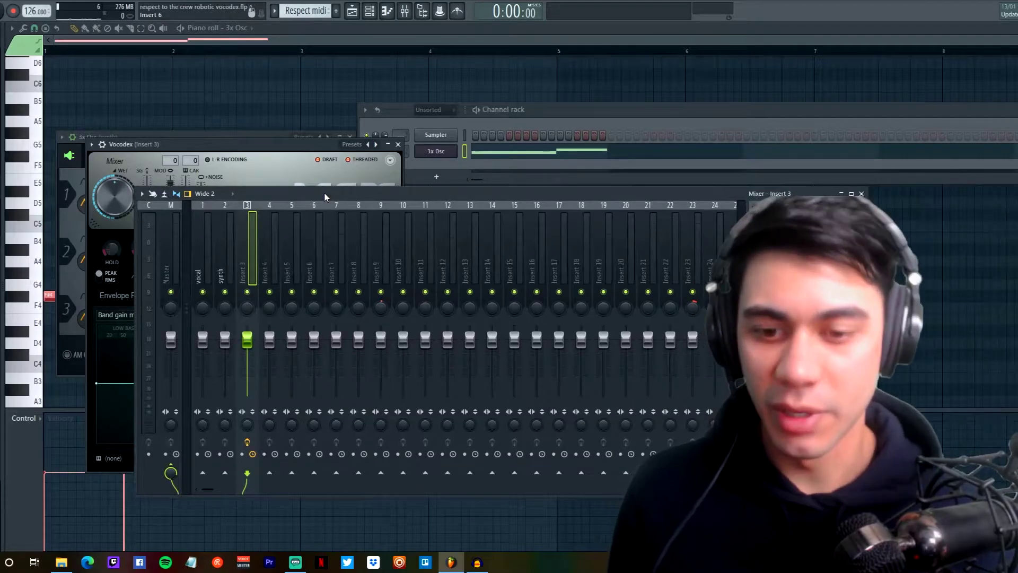
{"action": "left_click", "coordinate": [200, 272]}
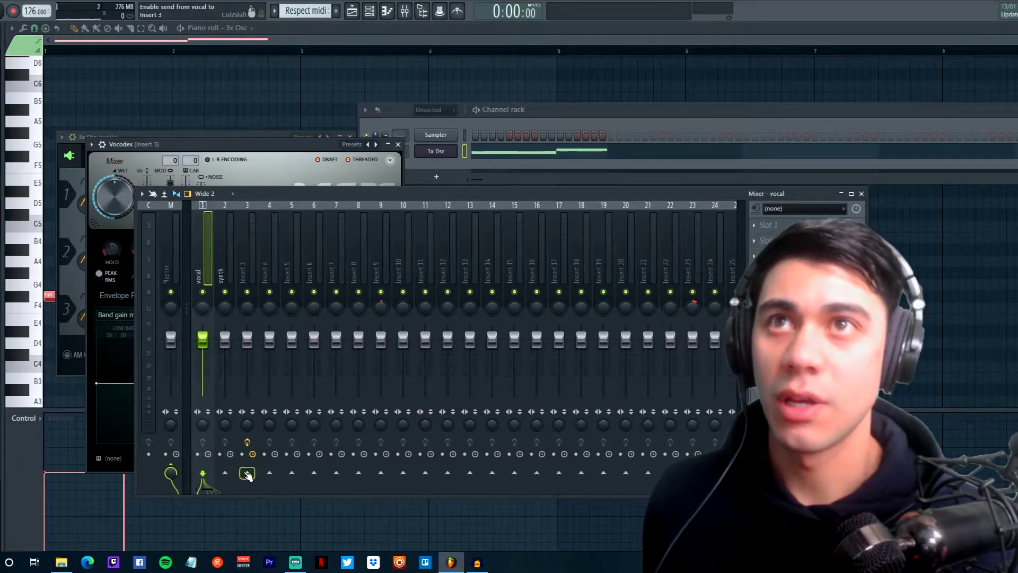
{"action": "left_click", "coordinate": [242, 269]}
{"action": "right_click", "coordinate": [242, 270]}
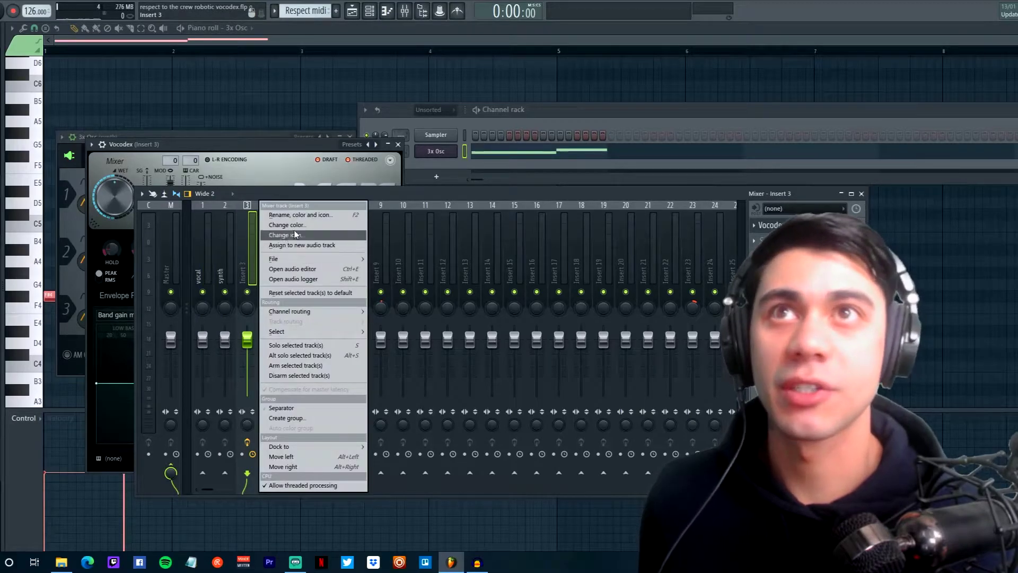
{"action": "left_click", "coordinate": [293, 215]}
{"action": "type", "text": "vocoder"}
{"action": "key", "text": "Return"}
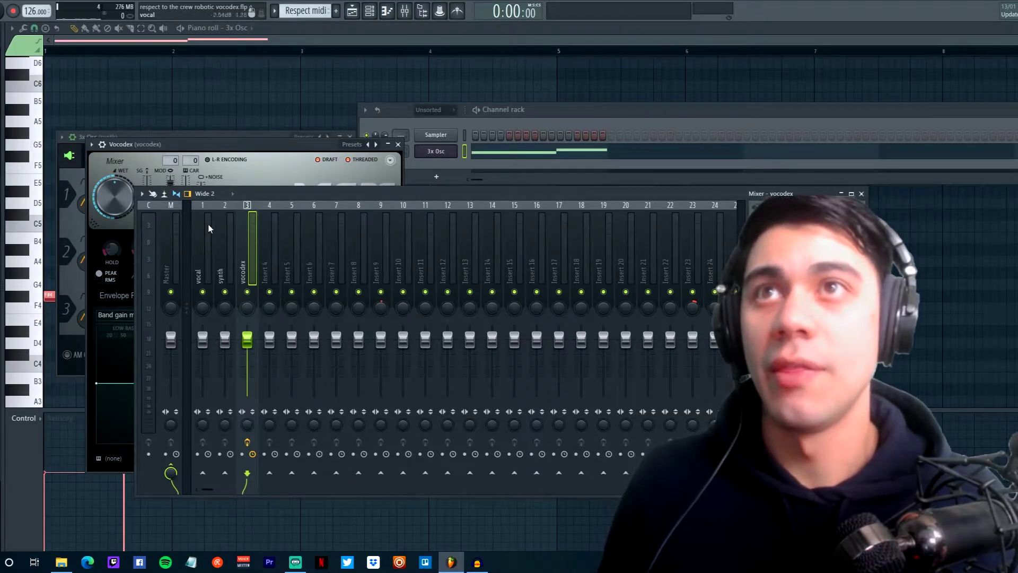
- Sidechain the vocal mixer track to the vocodex track and disable its send to the master
{"action": "left_click", "coordinate": [203, 271]}
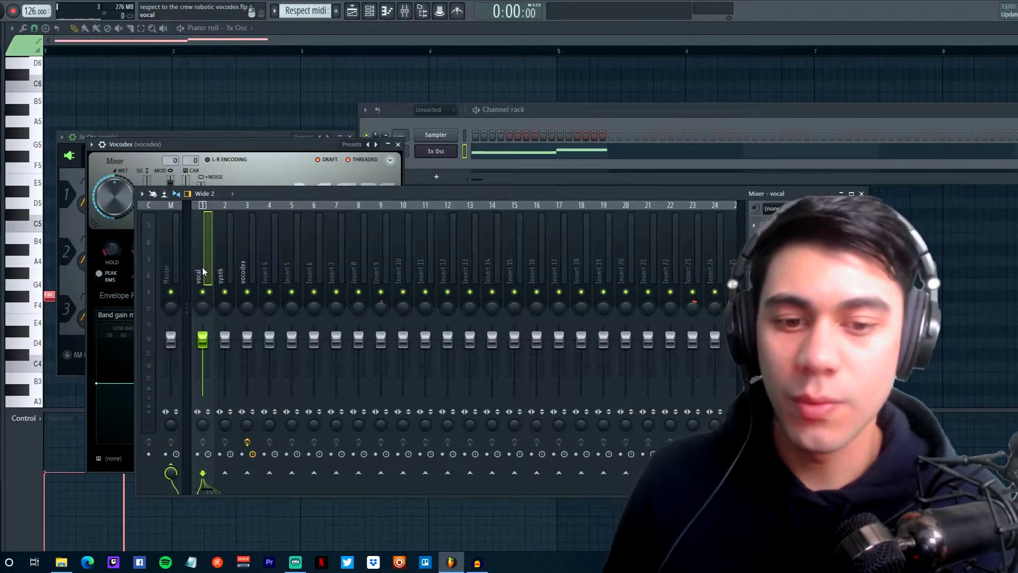
{"action": "right_click", "coordinate": [247, 472]}
{"action": "left_click", "coordinate": [266, 504]}
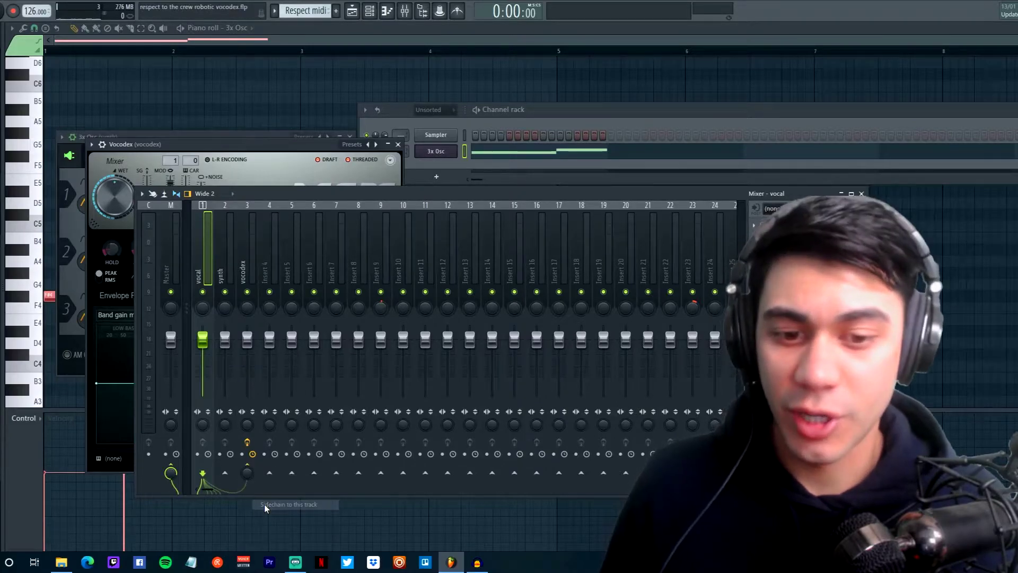
{"action": "left_click", "coordinate": [172, 470]}
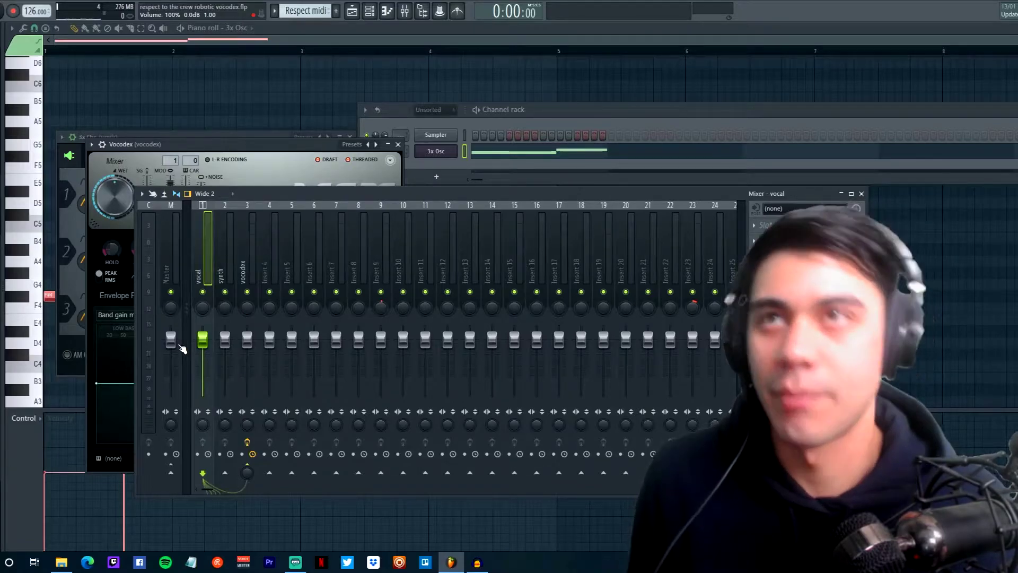
- Sidechain the synth mixer track to the vocodex track and remove its routing to the master
{"action": "left_click", "coordinate": [222, 276]}
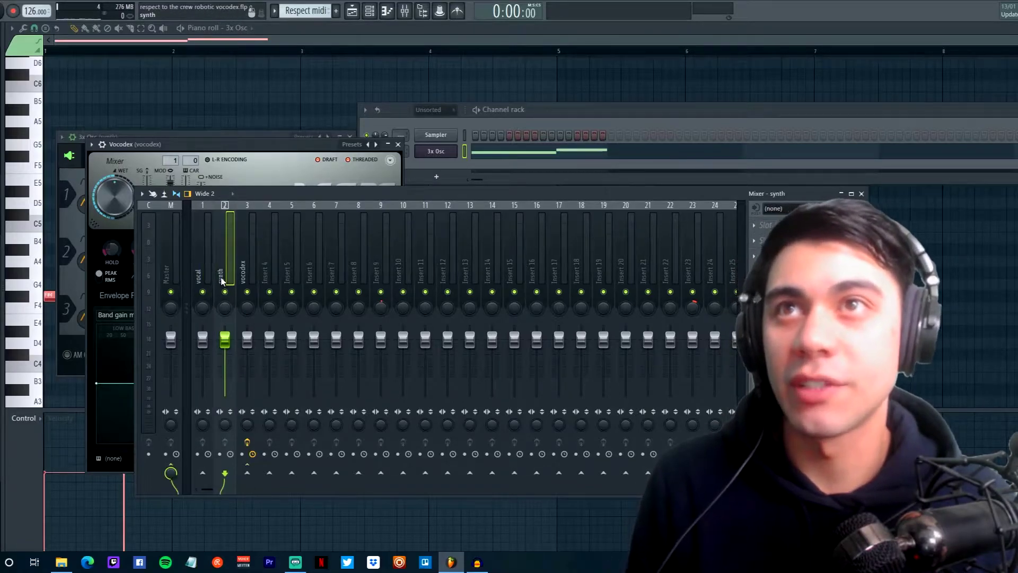
{"action": "right_click", "coordinate": [247, 473]}
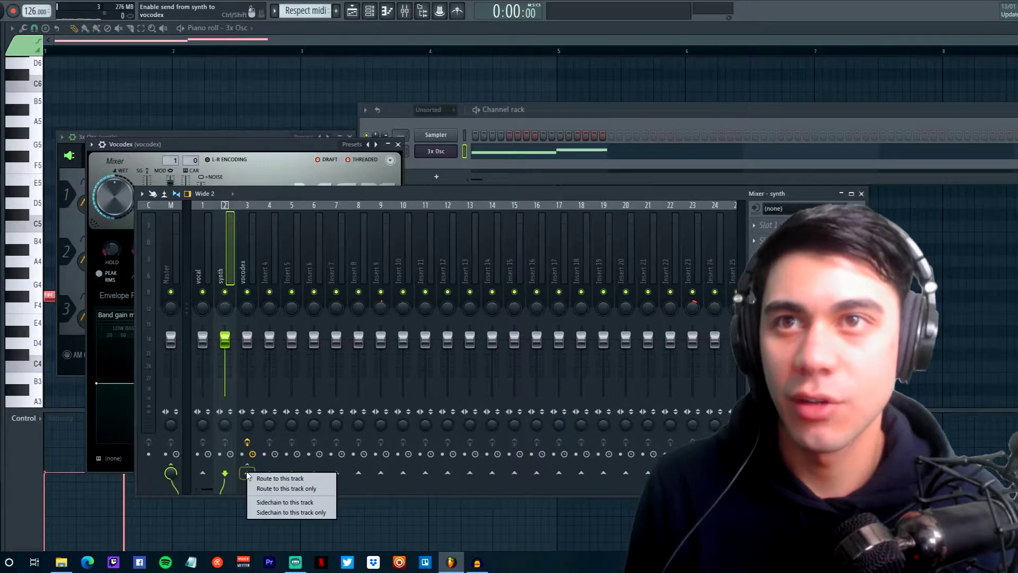
{"action": "left_click", "coordinate": [262, 505]}
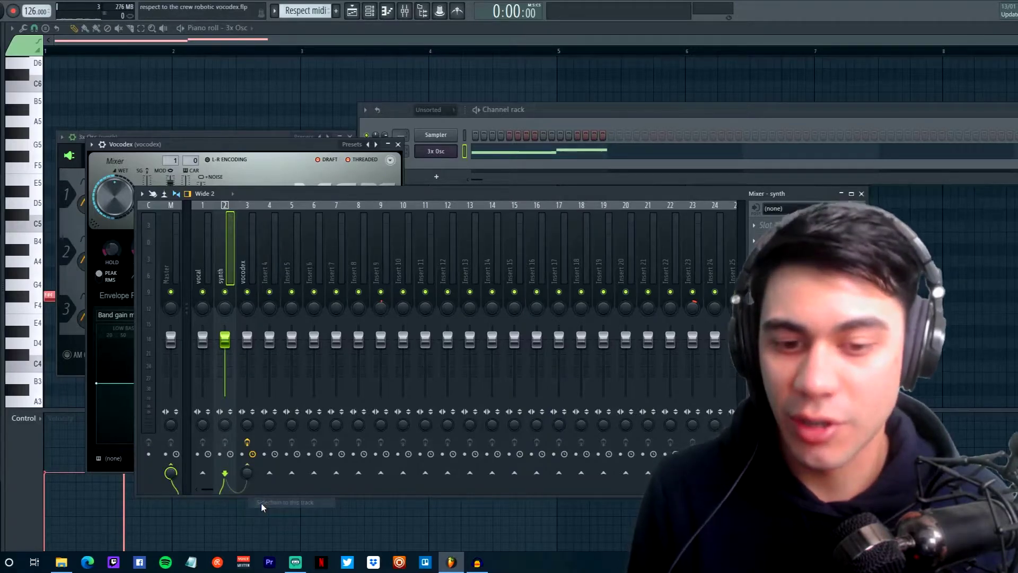
{"action": "left_click", "coordinate": [173, 470]}
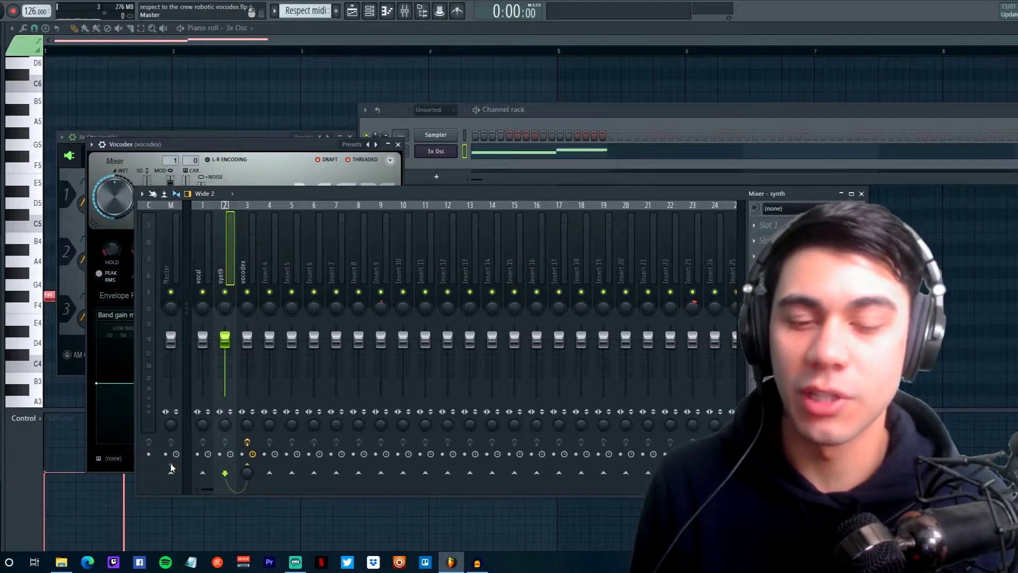
- Select the vocodex track, close the mixer, and set Vocodex's carrier sidechain input to 2
{"action": "left_click", "coordinate": [251, 271]}
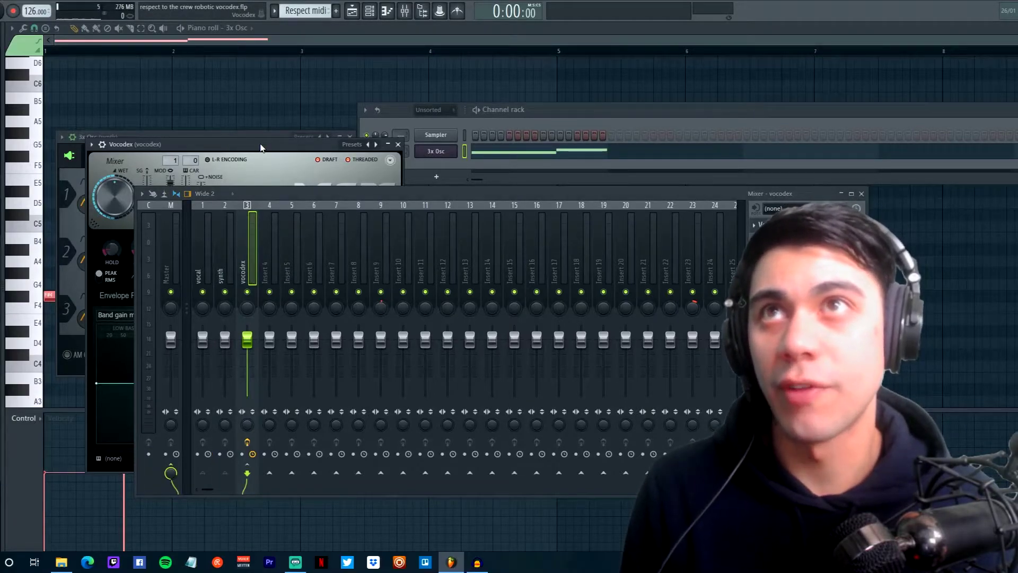
{"action": "key", "text": "F9"}
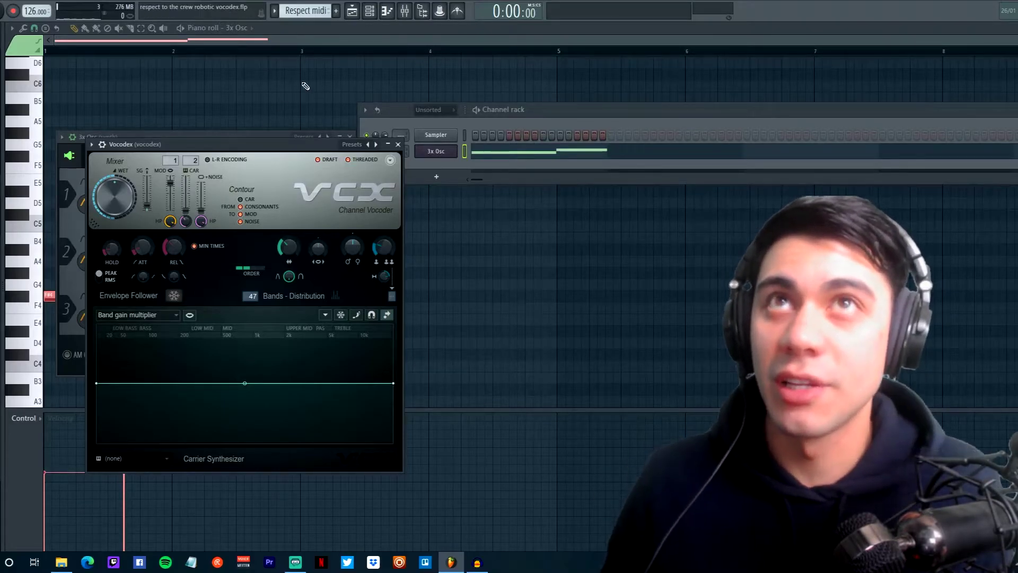
- Move both notes of the Respect midi pattern up an octave to F#5 and G5 and play the arrangement
{"action": "left_click", "coordinate": [353, 11]}
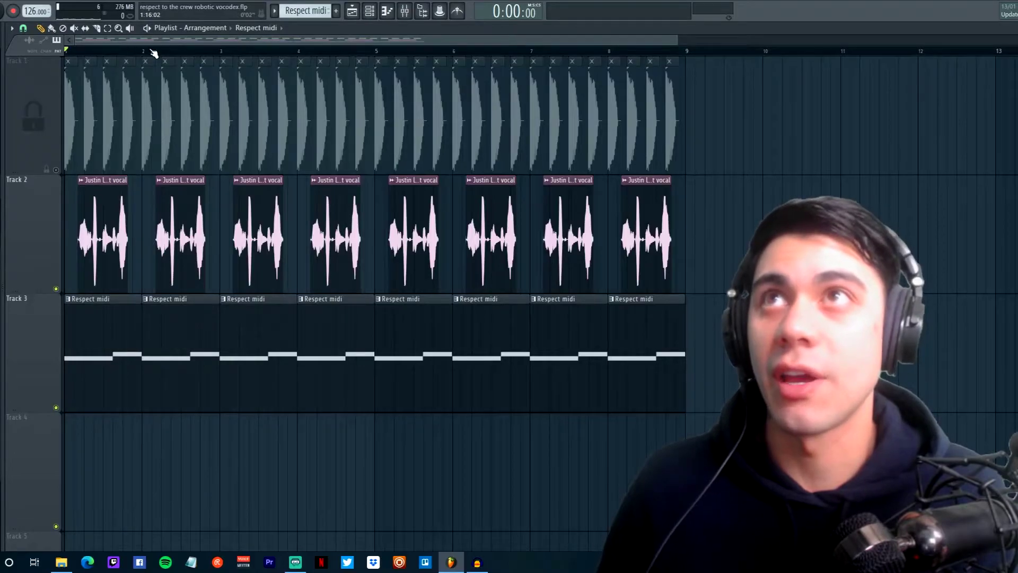
{"action": "double_click", "coordinate": [142, 374]}
{"action": "left_click_drag", "start_coordinate": [58, 292], "coordinate": [58, 152]}
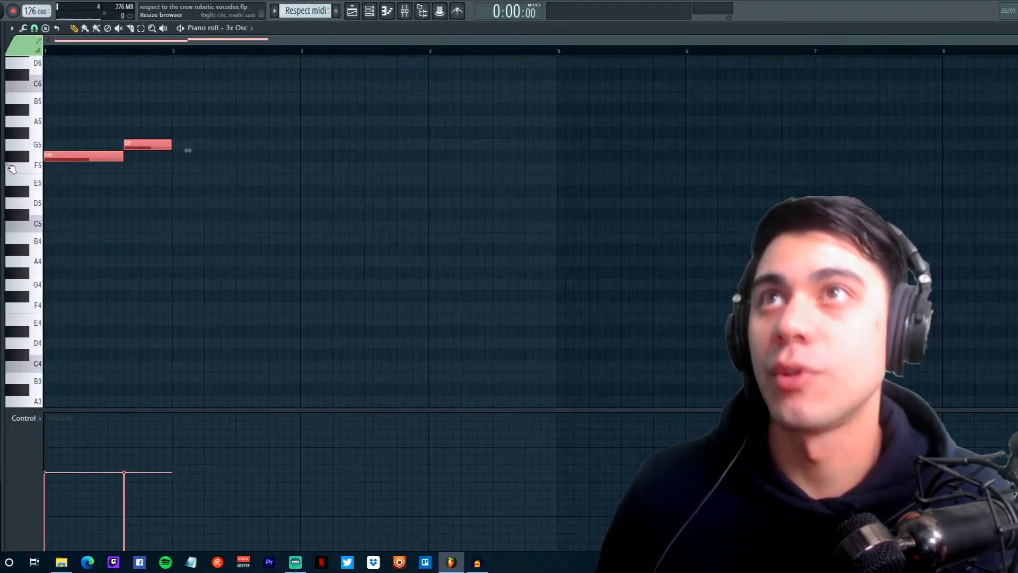
{"action": "left_click", "coordinate": [352, 11]}
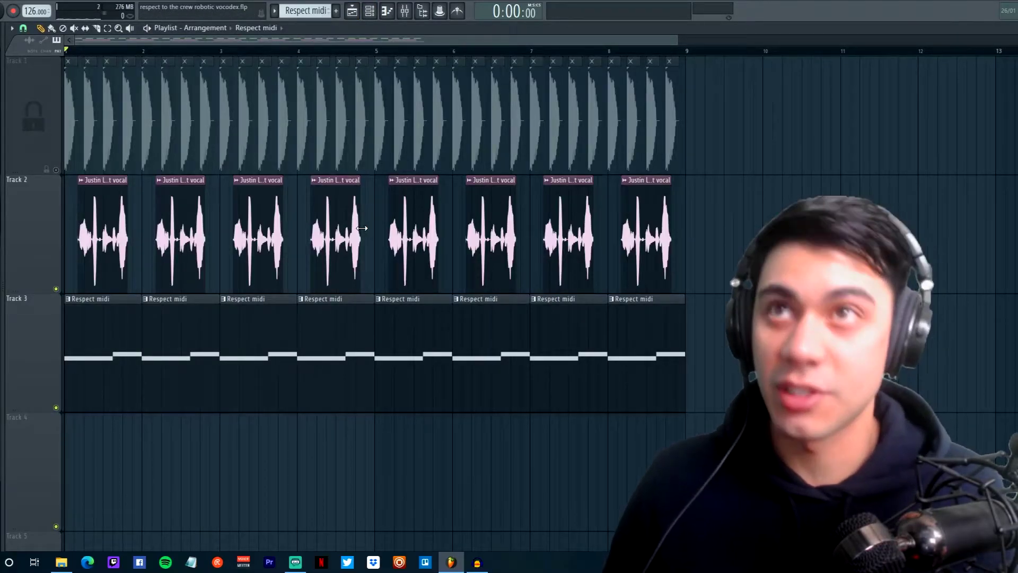
{"action": "key", "text": "space"}
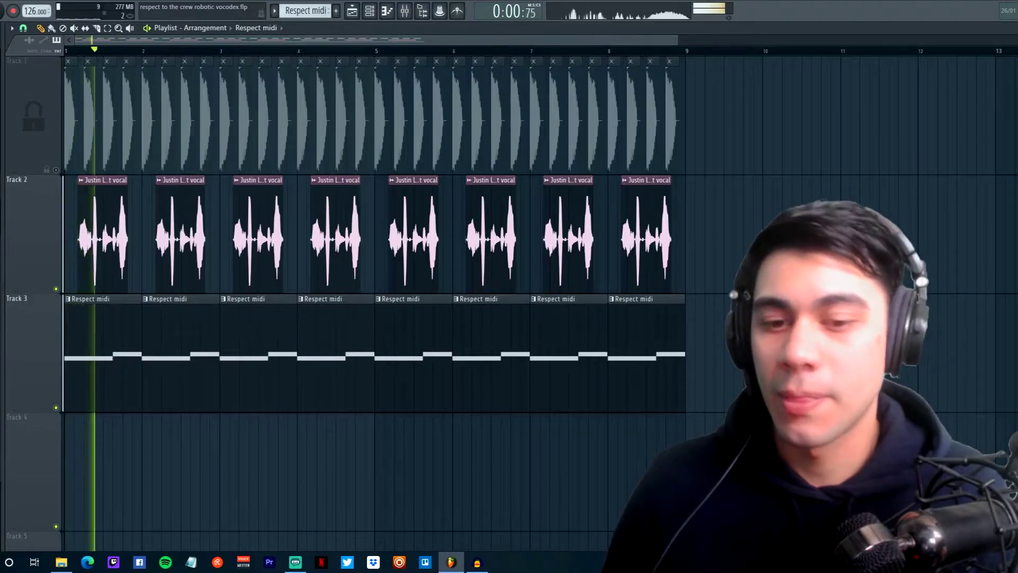
{"action": "key", "text": "space"}
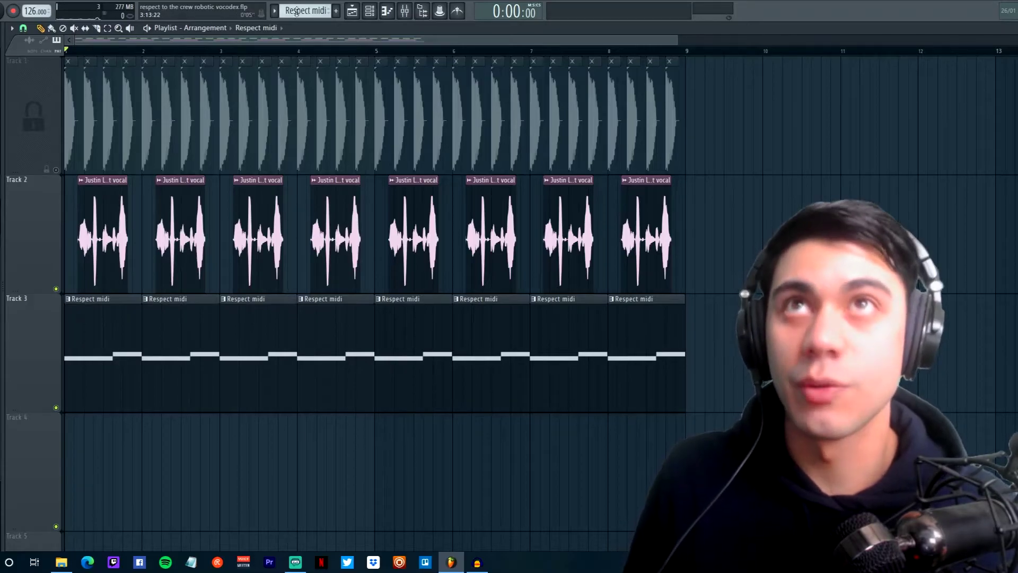
- Move both 3x Osc notes down an octave to F#4 and G4 and play them through the vocoder
{"action": "key", "text": "F6"}
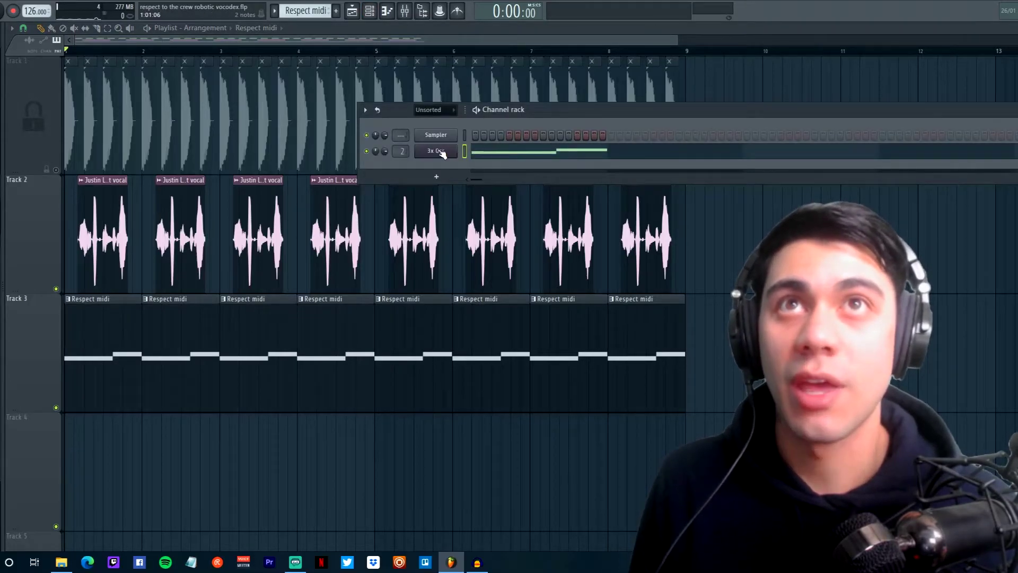
{"action": "left_click", "coordinate": [436, 151]}
{"action": "left_click", "coordinate": [435, 152]}
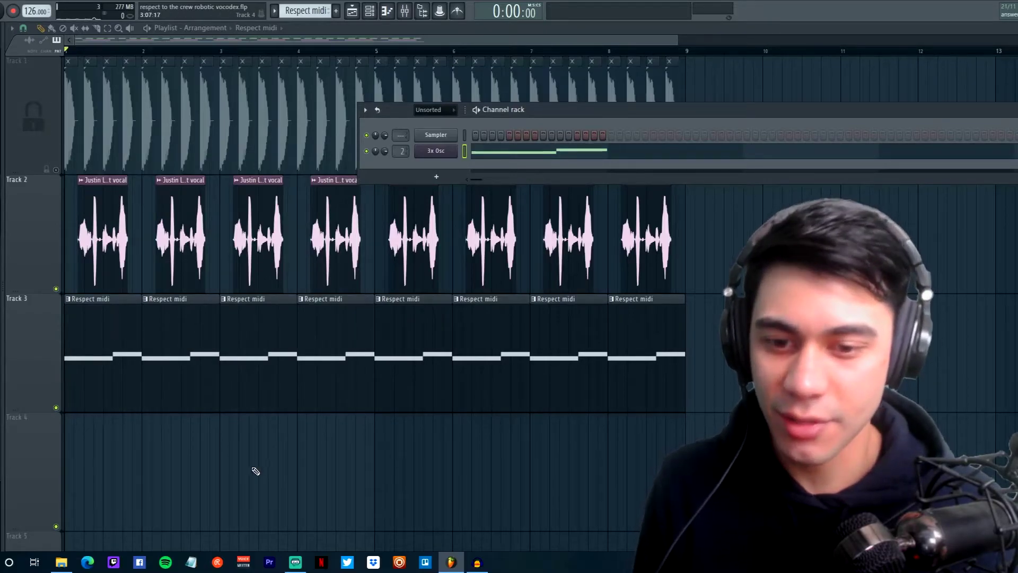
{"action": "double_click", "coordinate": [102, 360]}
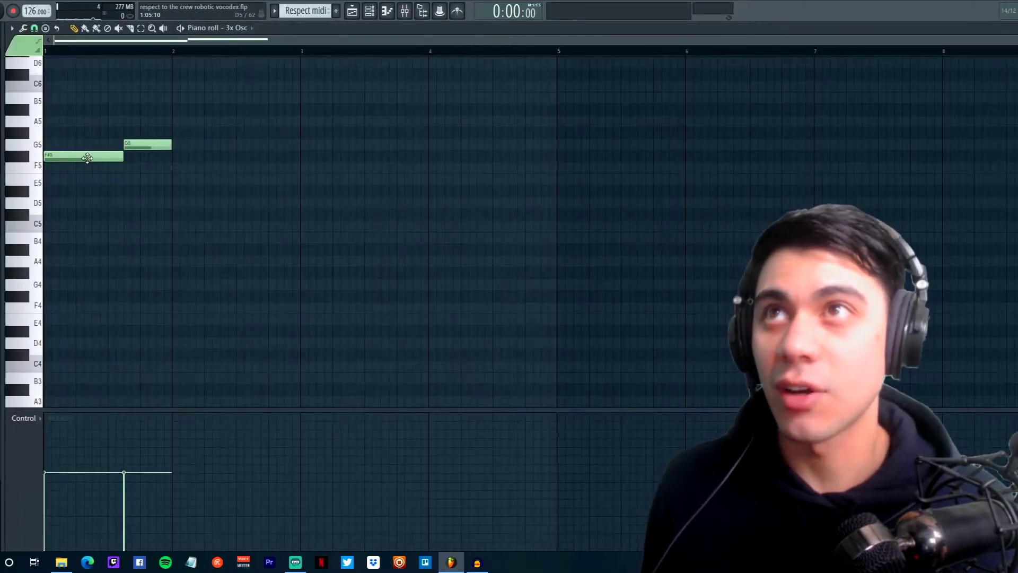
{"action": "left_click_drag", "start_coordinate": [73, 122], "coordinate": [241, 333]}
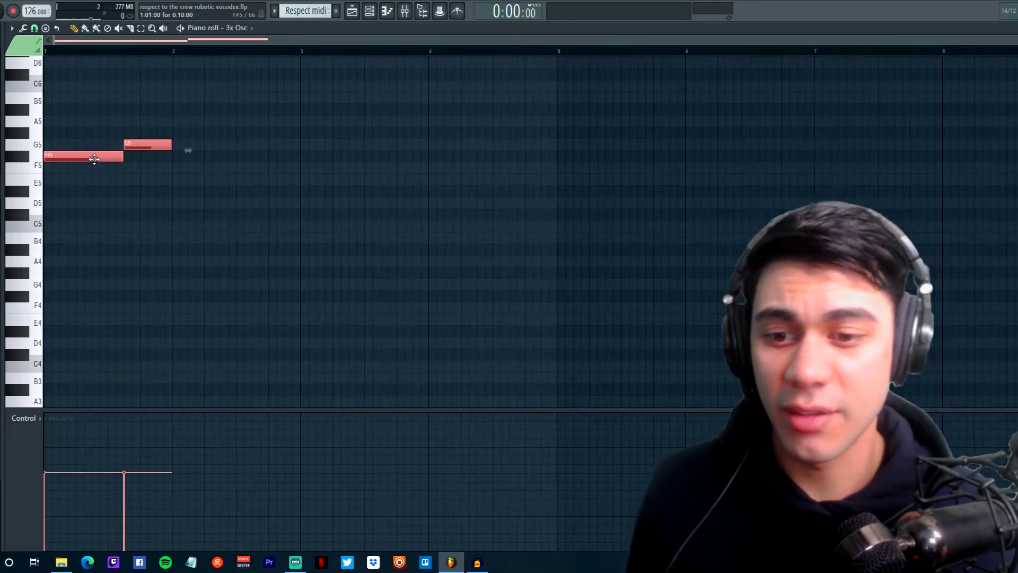
{"action": "left_click_drag", "start_coordinate": [94, 159], "coordinate": [62, 307]}
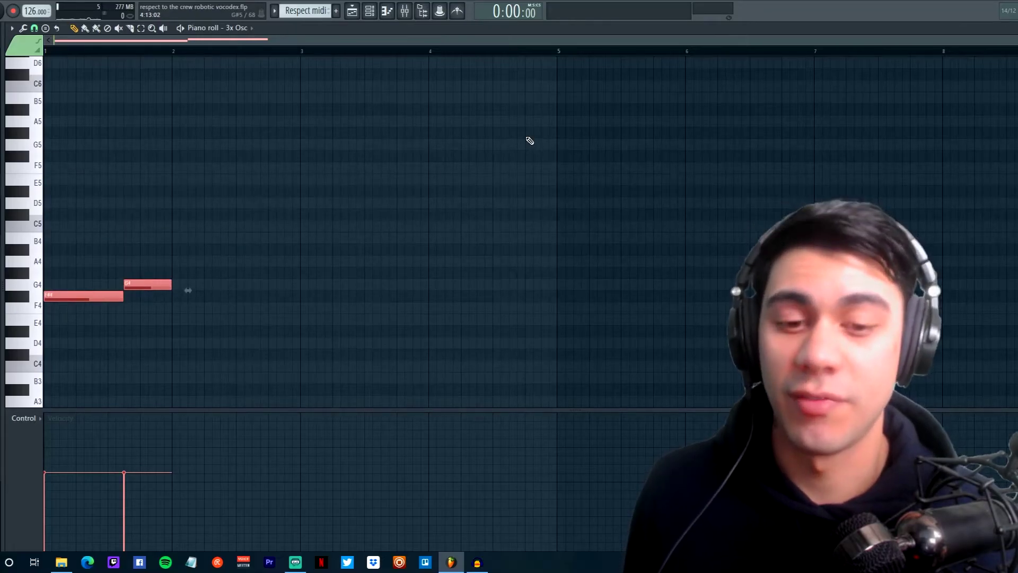
{"action": "key", "text": "space"}
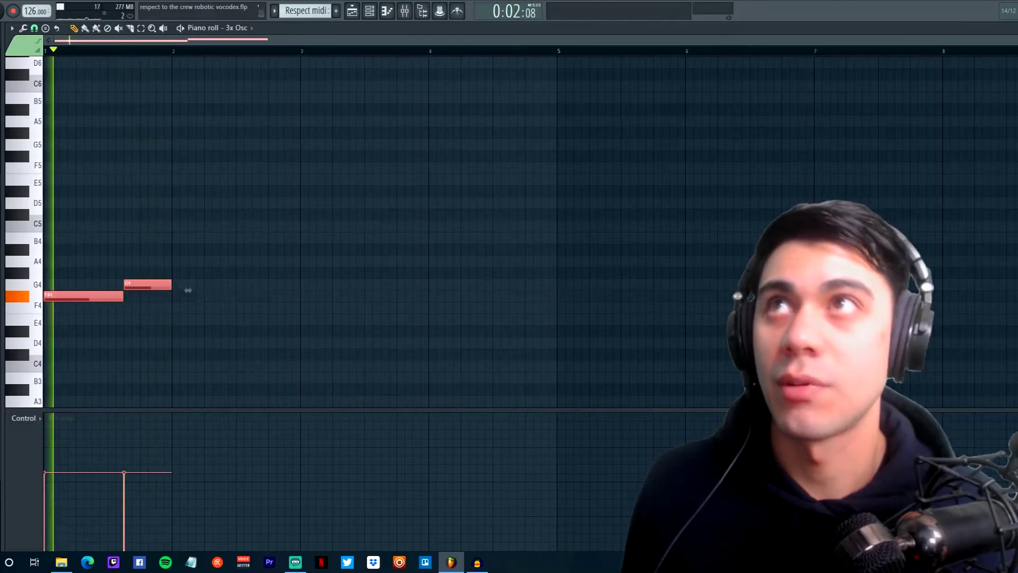
{"action": "key", "text": "space"}
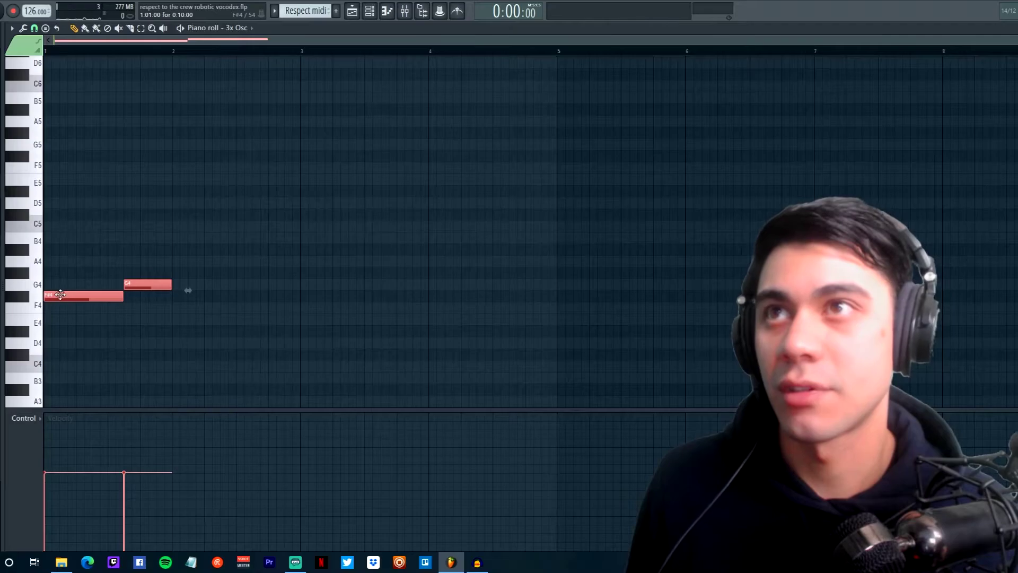
- Transpose both 3x Osc notes down an octave to F#3 and G3 and listen to the vocoded result
{"action": "key", "text": "ctrl+Down"}
{"action": "key", "text": "space"}
{"action": "key", "text": "space"}
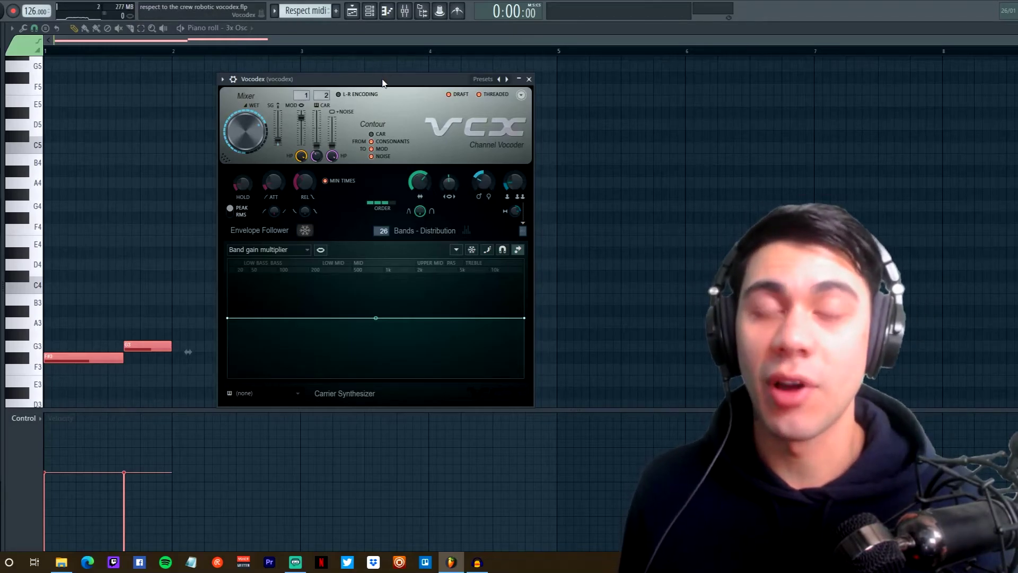
{"action": "key", "text": "space"}
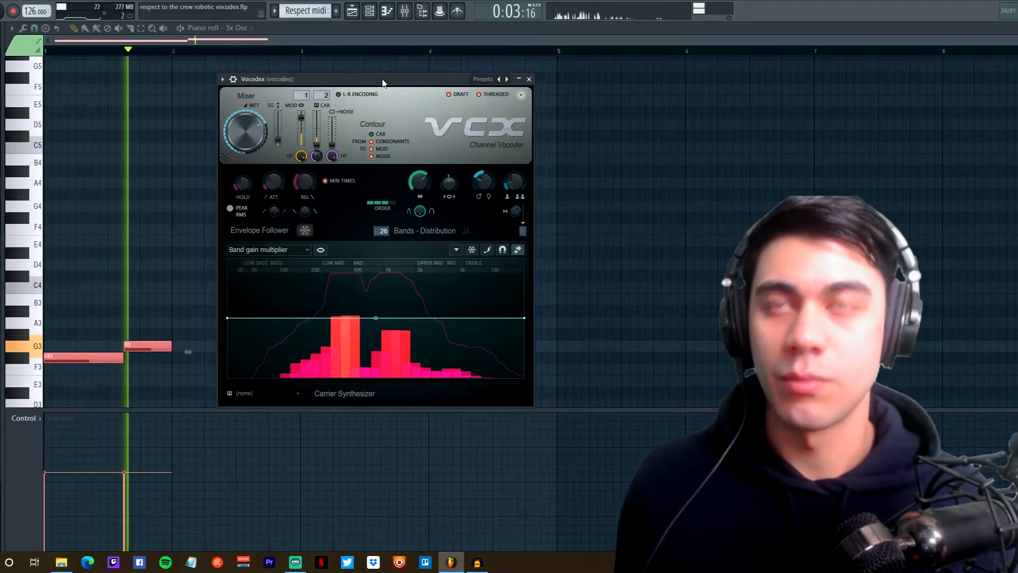
{"action": "key", "text": "space"}
- Try changing oscillator 2's coarse pitch to -20 semitones in the 3x Osc during playback and undo it
{"action": "left_click", "coordinate": [369, 11]}
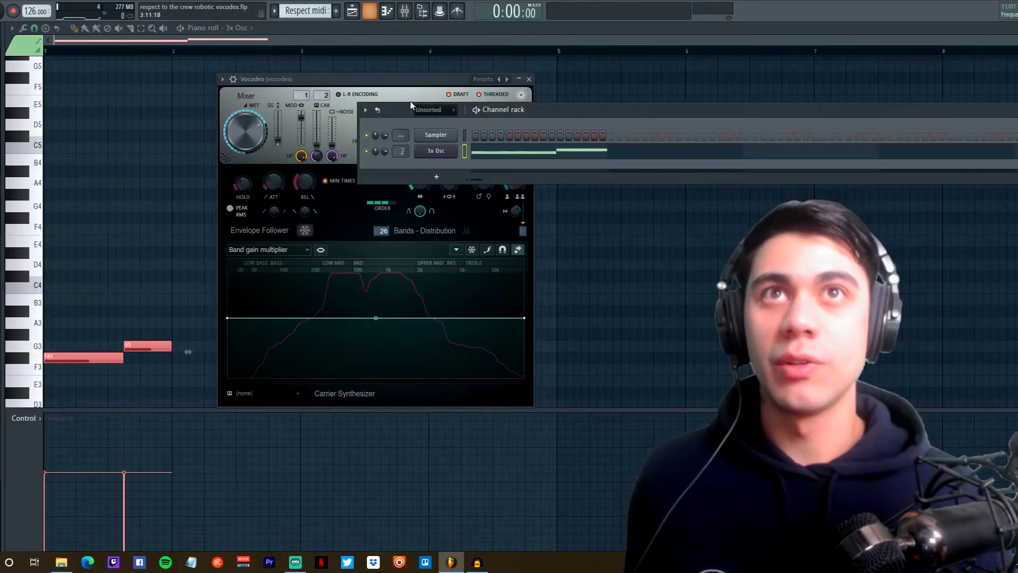
{"action": "left_click", "coordinate": [445, 152]}
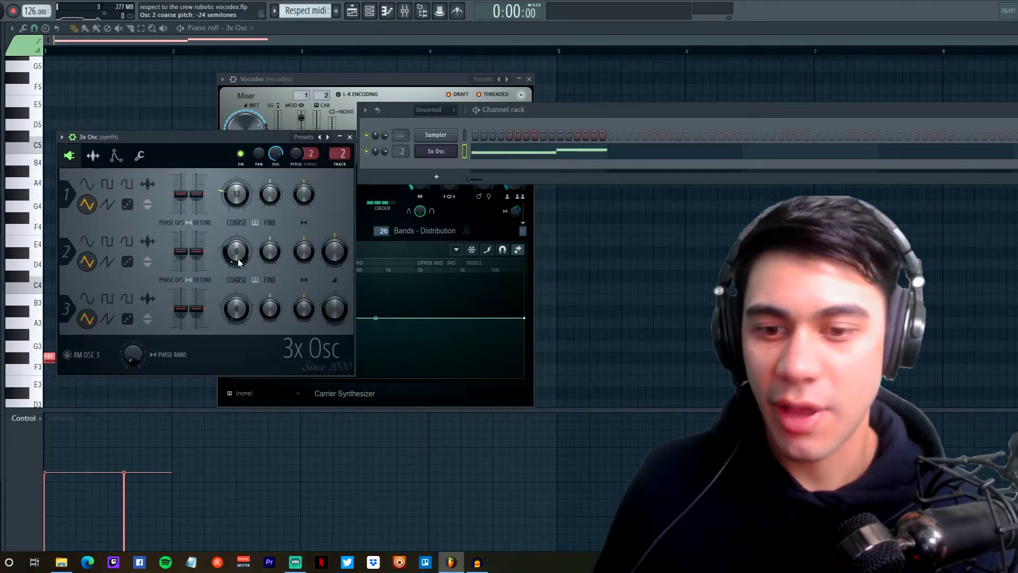
{"action": "key", "text": "space"}
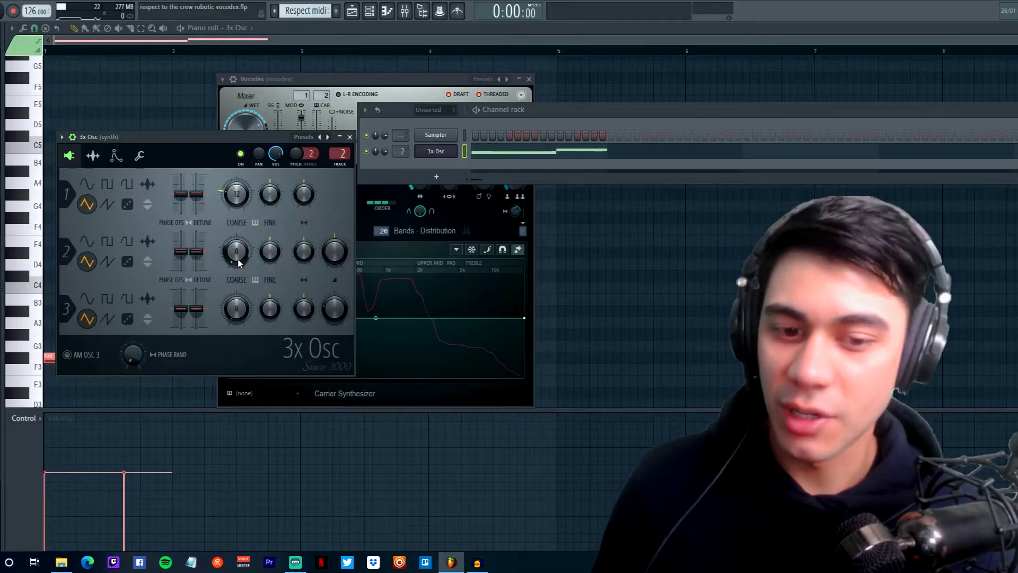
{"action": "left_click_drag", "start_coordinate": [238, 259], "coordinate": [238, 297]}
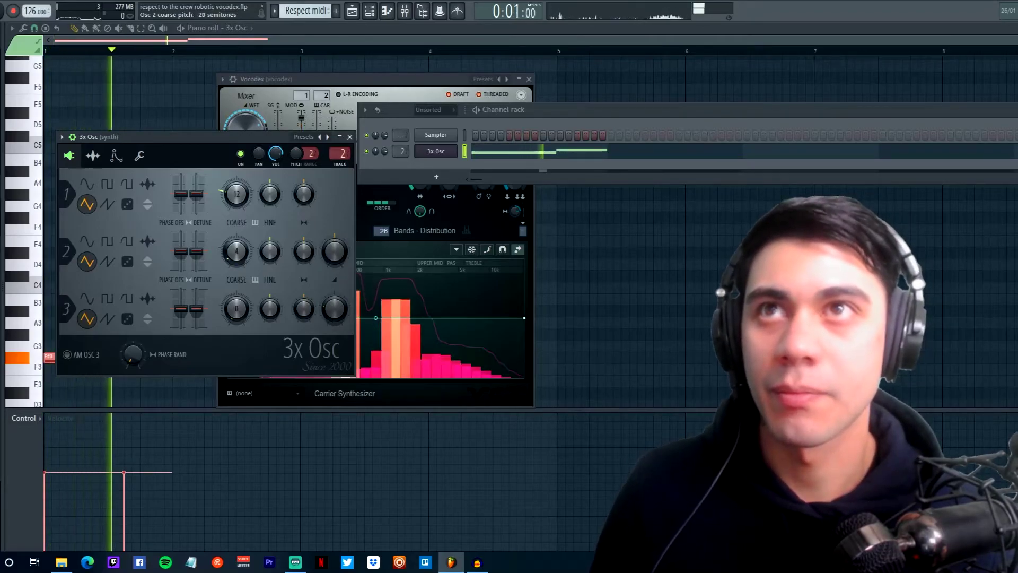
{"action": "key", "text": "space"}
{"action": "key", "text": "ctrl+z"}
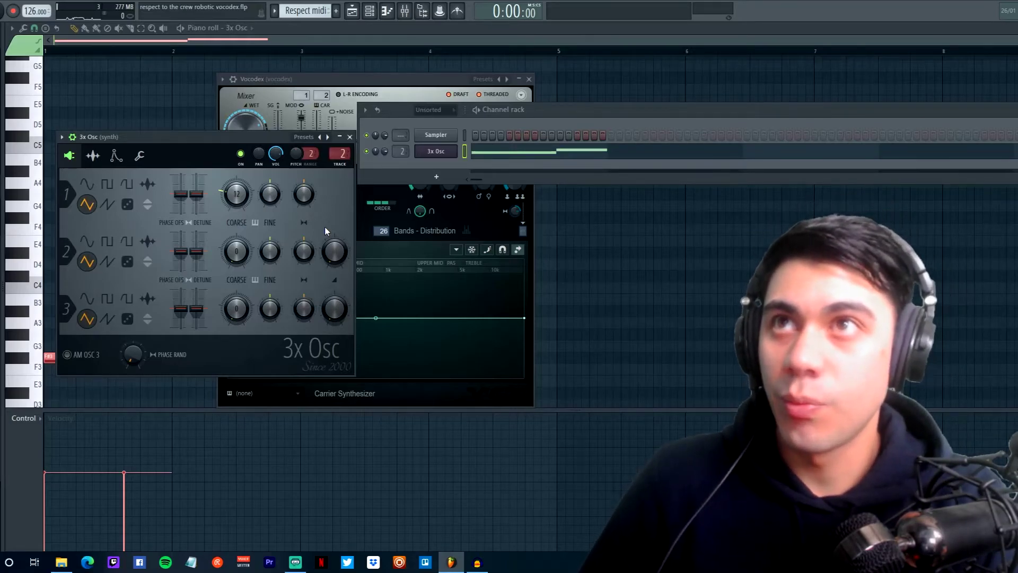
- Switch 3x Osc oscillator 1 to a saw wave and play the arrangement
{"action": "left_click", "coordinate": [107, 205]}
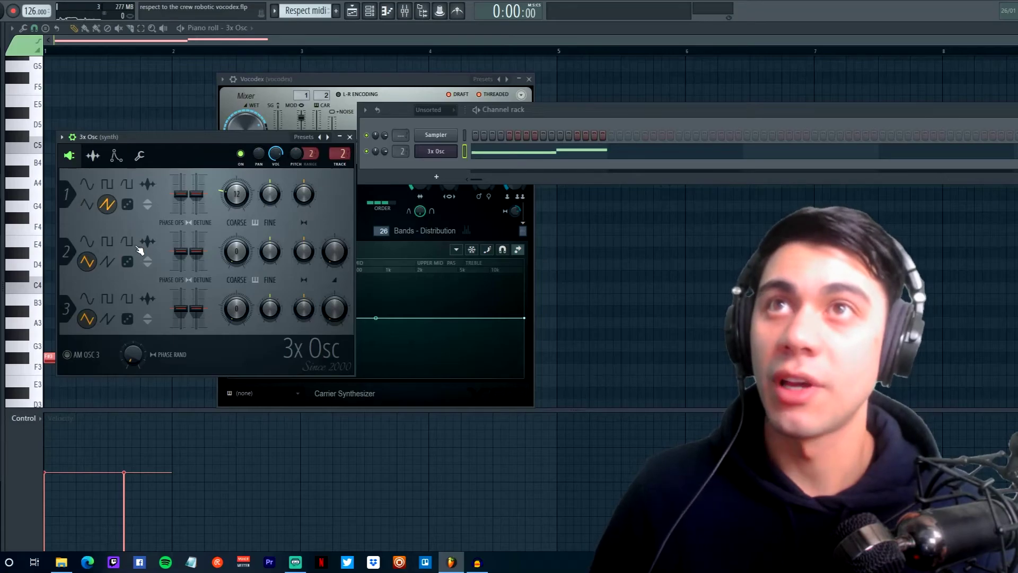
{"action": "key", "text": "space"}
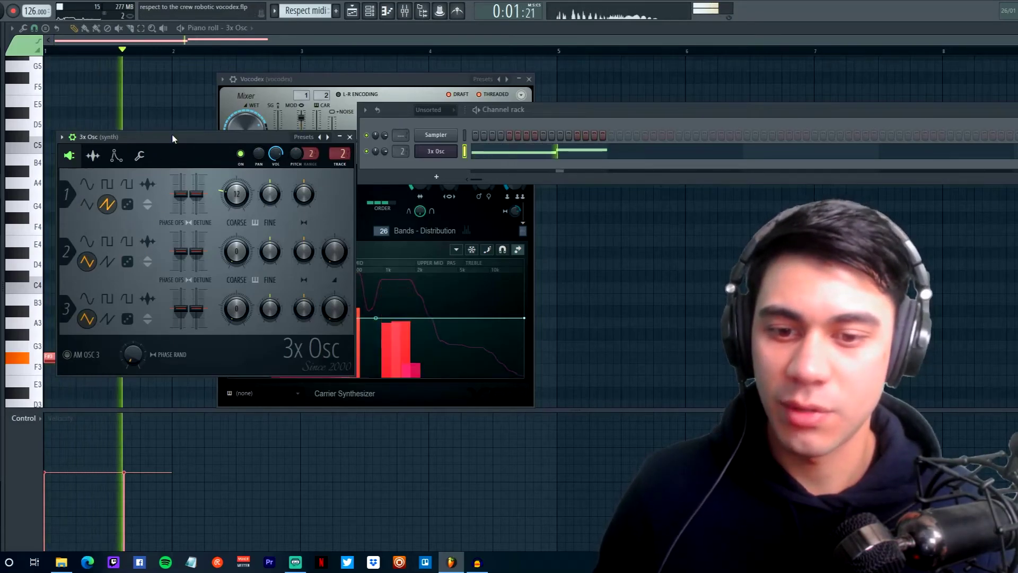
{"action": "key", "text": "space"}
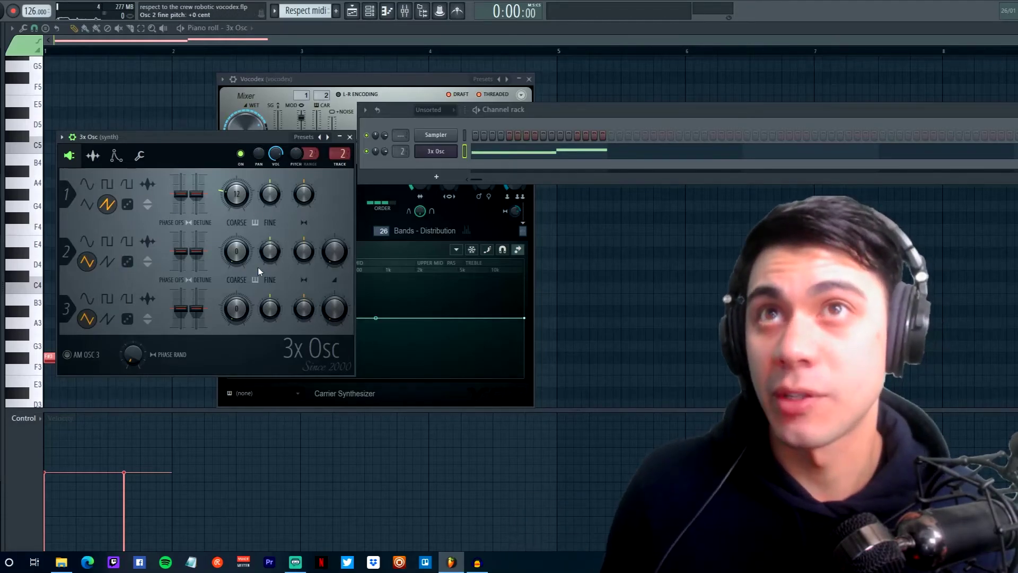
- Set oscillator 2 to a saw wave with slight detune and oscillator 1's coarse pitch, and listen to it
{"action": "left_click", "coordinate": [109, 262]}
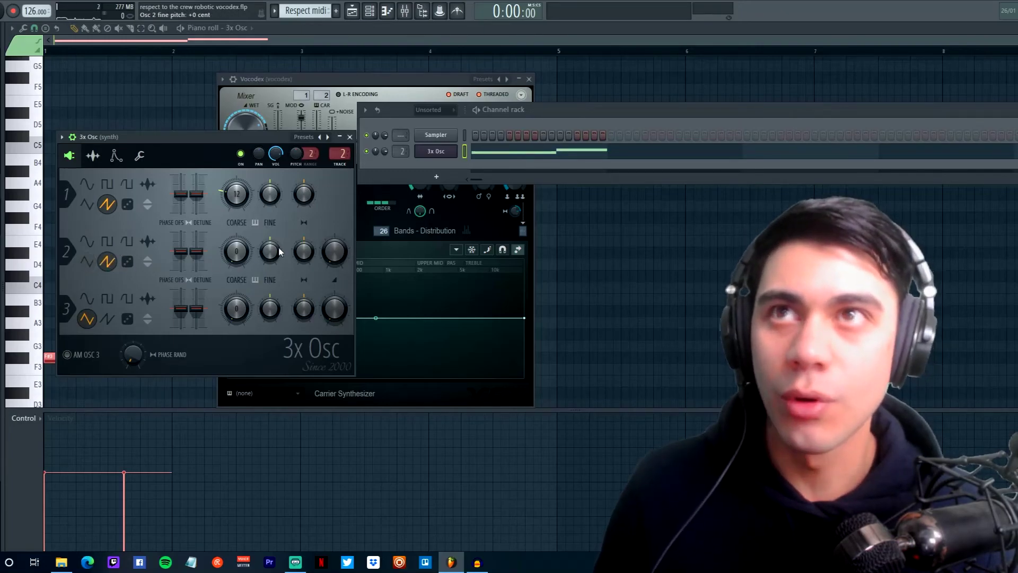
{"action": "left_click_drag", "start_coordinate": [199, 257], "coordinate": [232, 251]}
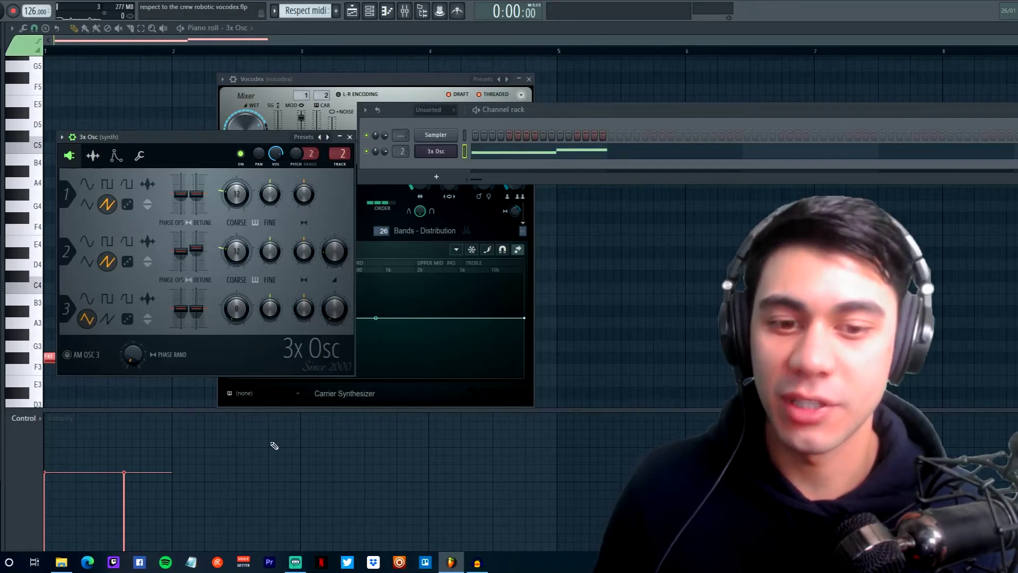
{"action": "key", "text": "space"}
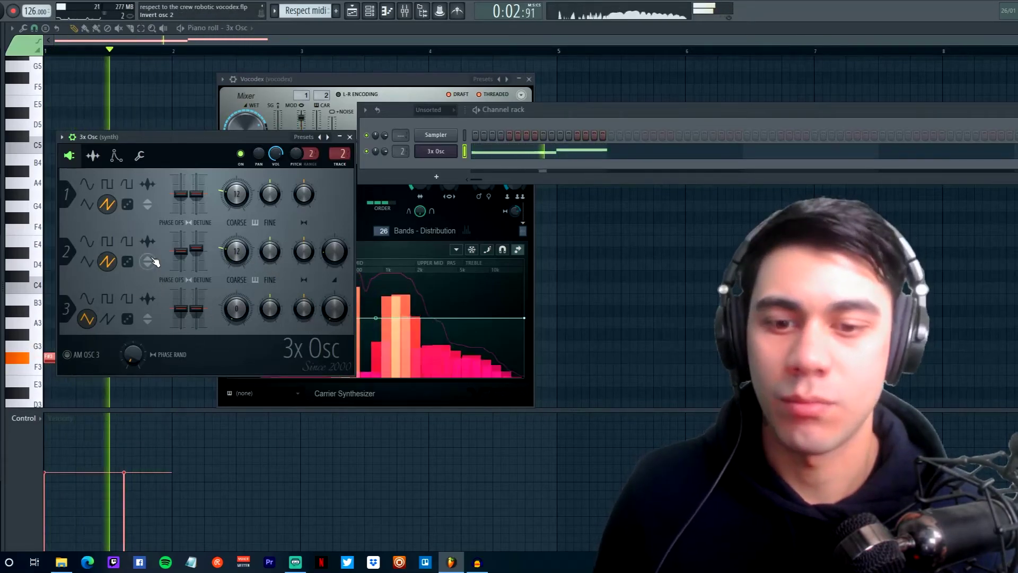
{"action": "key", "text": "space"}
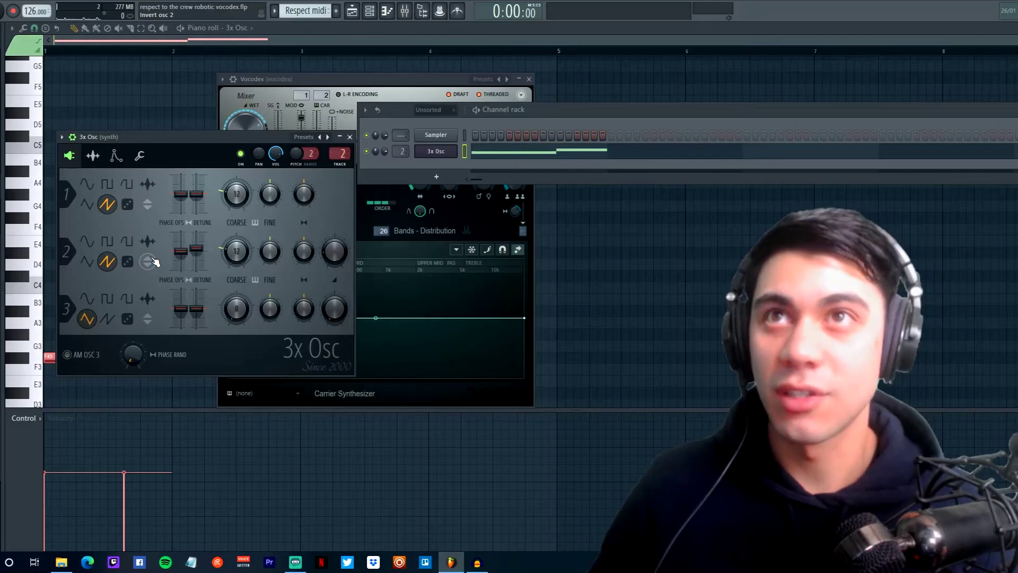
- Add Fruity Reeverb 2 to the second effect slot of the vocodex mixer track and close the mixer
{"action": "key", "text": "F9"}
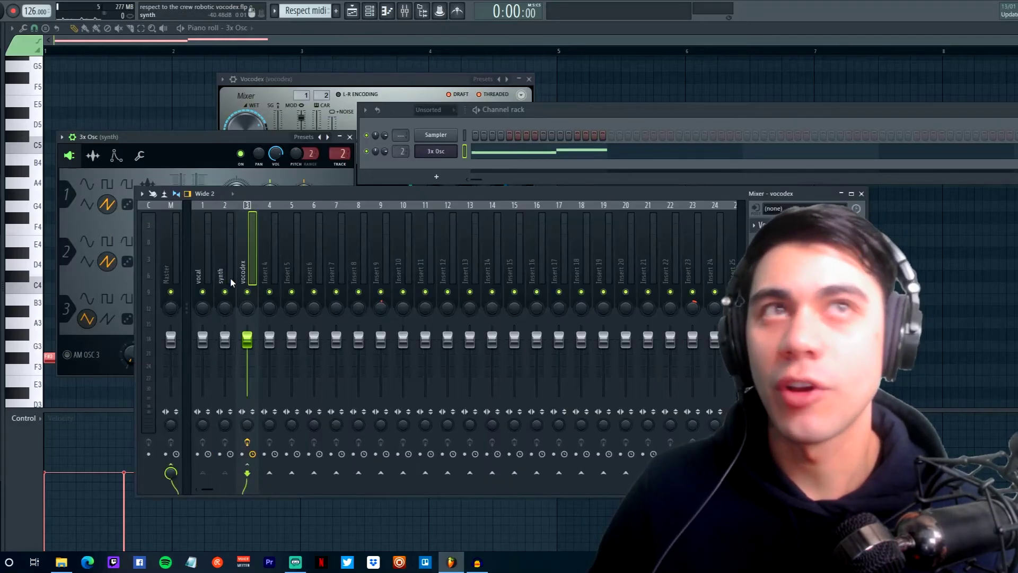
{"action": "left_click", "coordinate": [796, 240]}
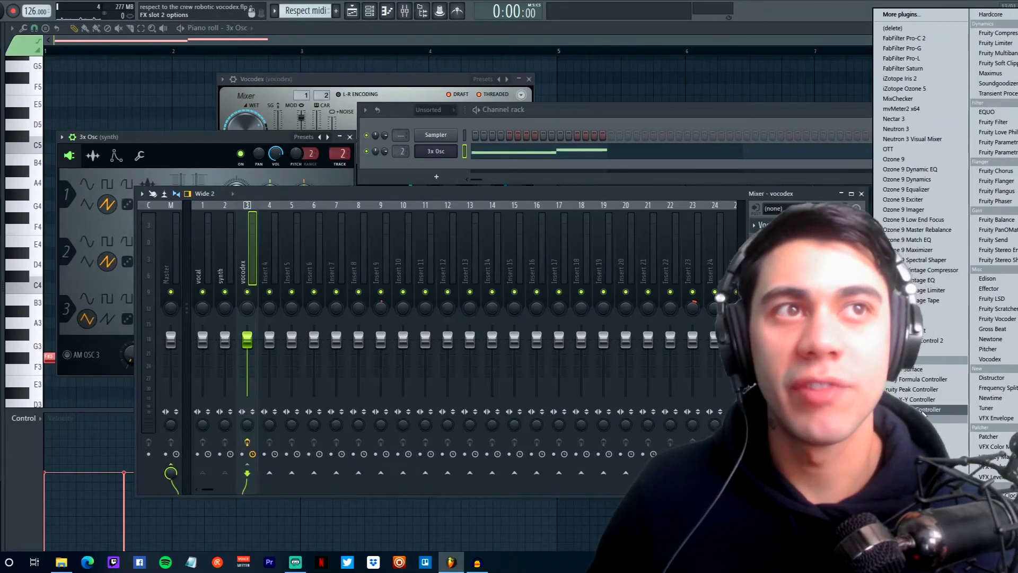
{"action": "left_click", "coordinate": [904, 479]}
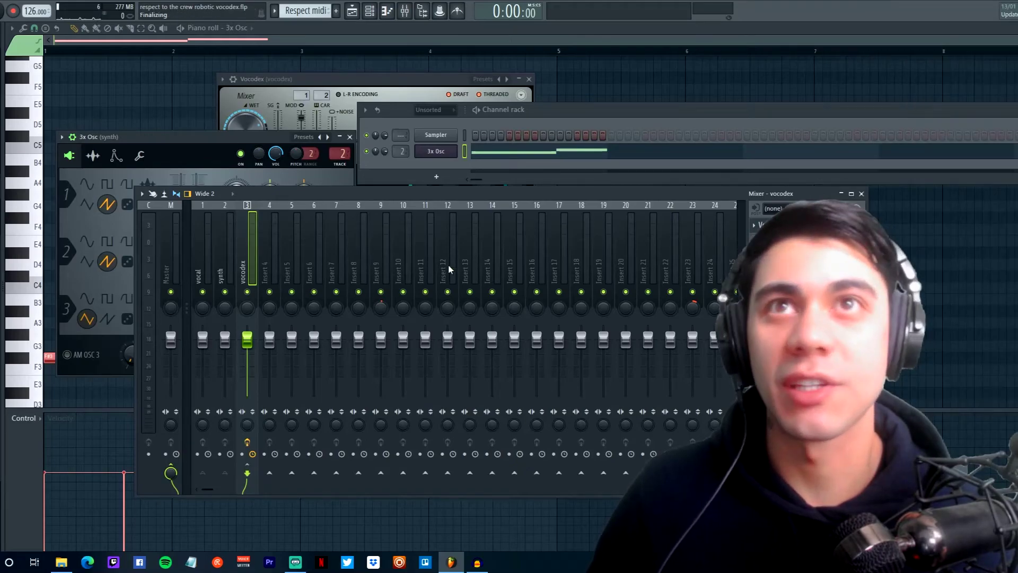
{"action": "key", "text": "F9"}
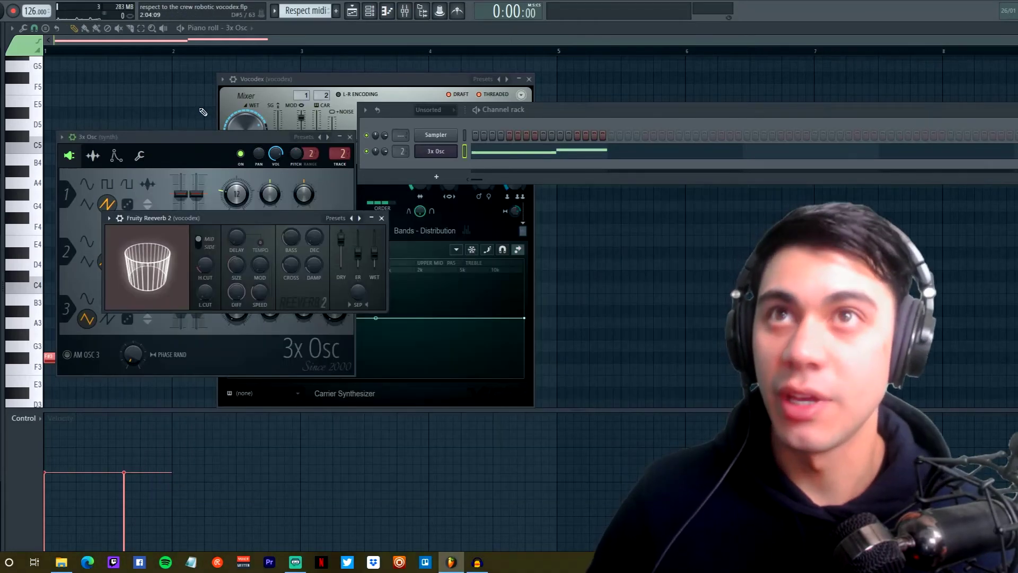
- Set the reverb's decay time to 0.8 seconds, adjust its low cut, and balance a low wet level during playback
{"action": "left_click_drag", "start_coordinate": [321, 242], "coordinate": [320, 229]}
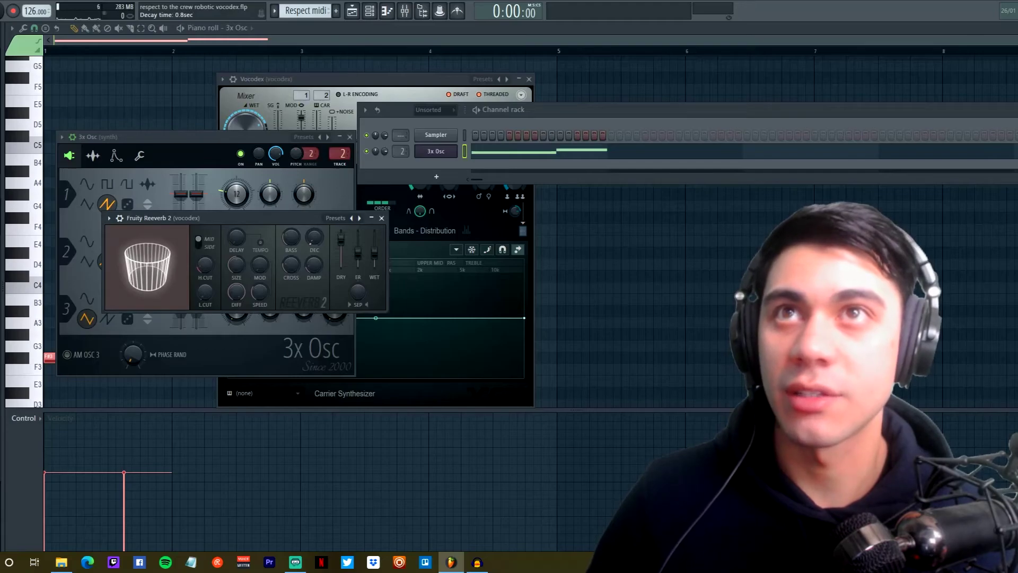
{"action": "left_click_drag", "start_coordinate": [374, 249], "coordinate": [374, 265]}
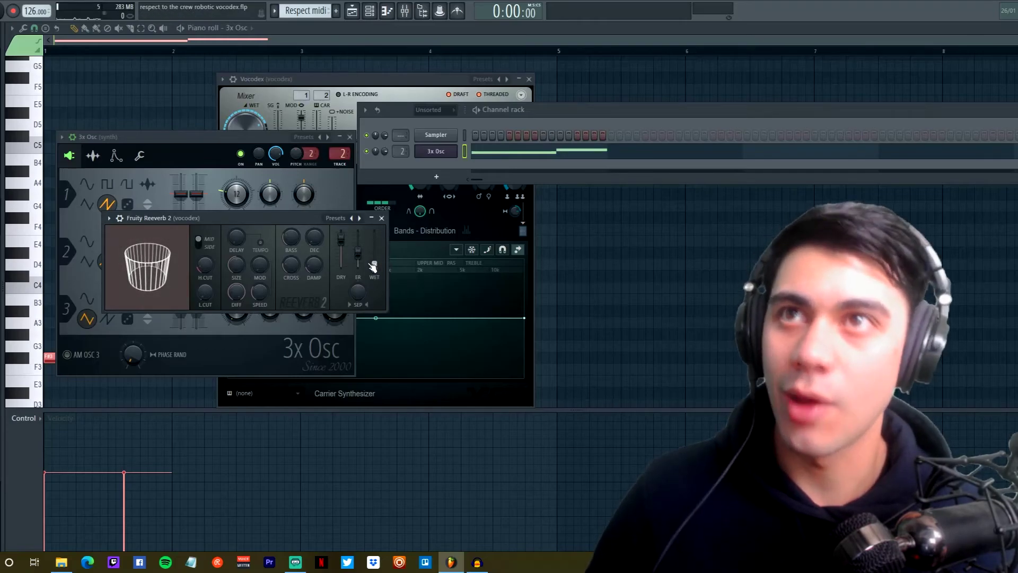
{"action": "left_click_drag", "start_coordinate": [198, 293], "coordinate": [203, 295]}
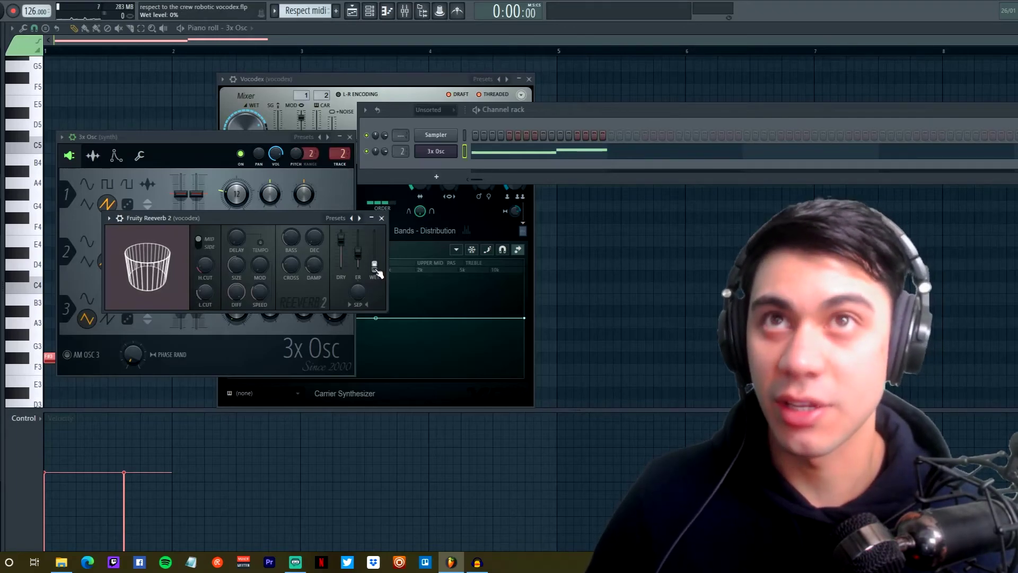
{"action": "key", "text": "space"}
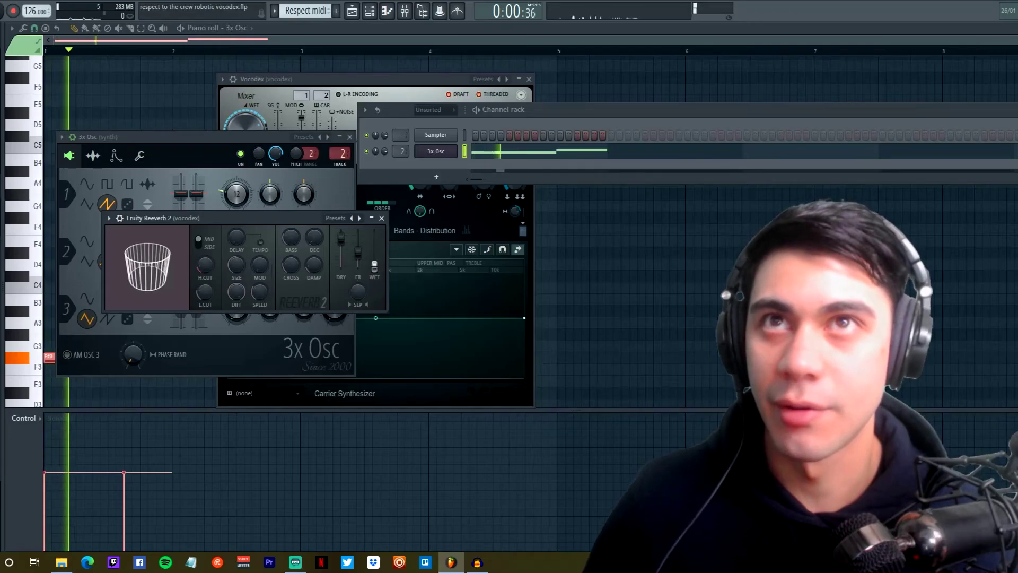
{"action": "left_click_drag", "start_coordinate": [375, 263], "coordinate": [375, 258]}
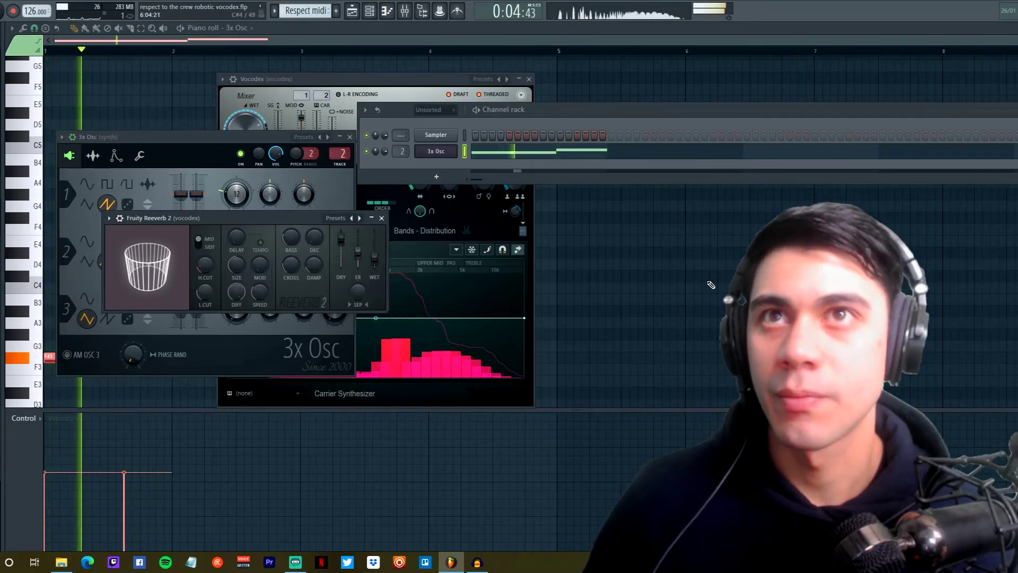
{"action": "key", "text": "space"}
- Shorten the F#3 note to one beat, fill the gap before G3 with a C4 note, and play the melody
{"action": "left_click", "coordinate": [635, 298]}
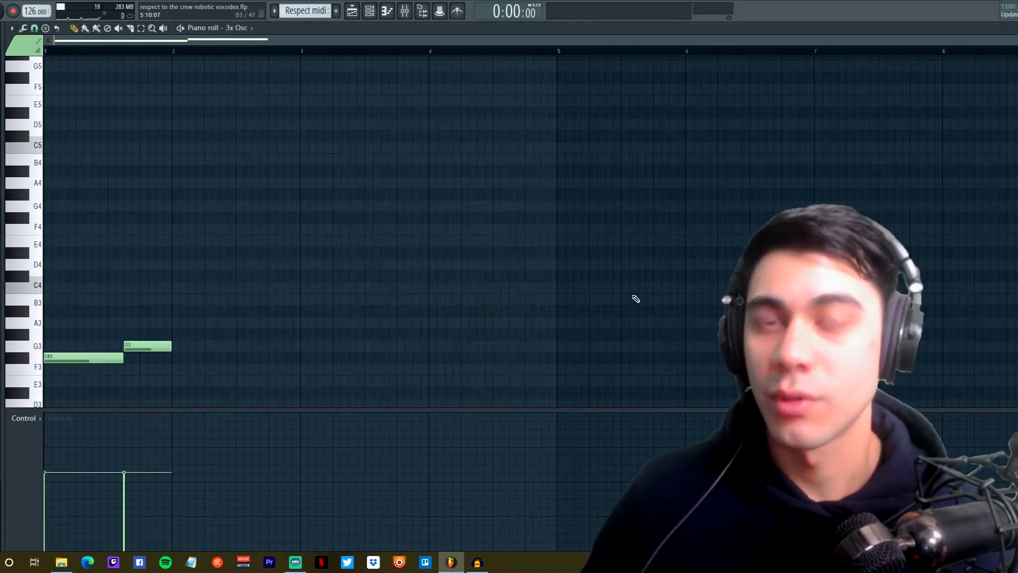
{"action": "left_click_drag", "start_coordinate": [122, 357], "coordinate": [69, 356]}
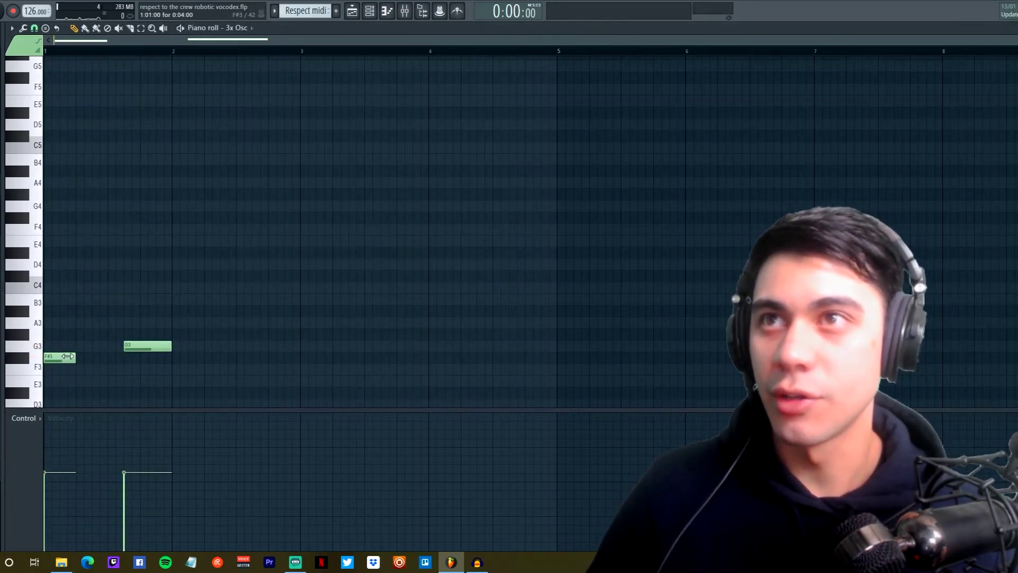
{"action": "left_click", "coordinate": [82, 288]}
{"action": "left_click_drag", "start_coordinate": [107, 288], "coordinate": [123, 289]}
{"action": "key", "text": "space"}
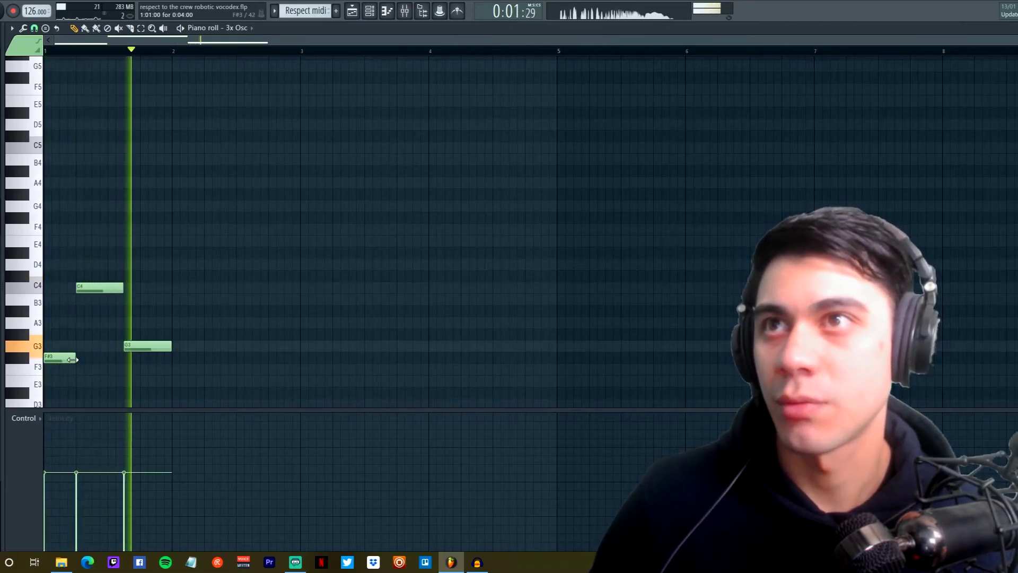